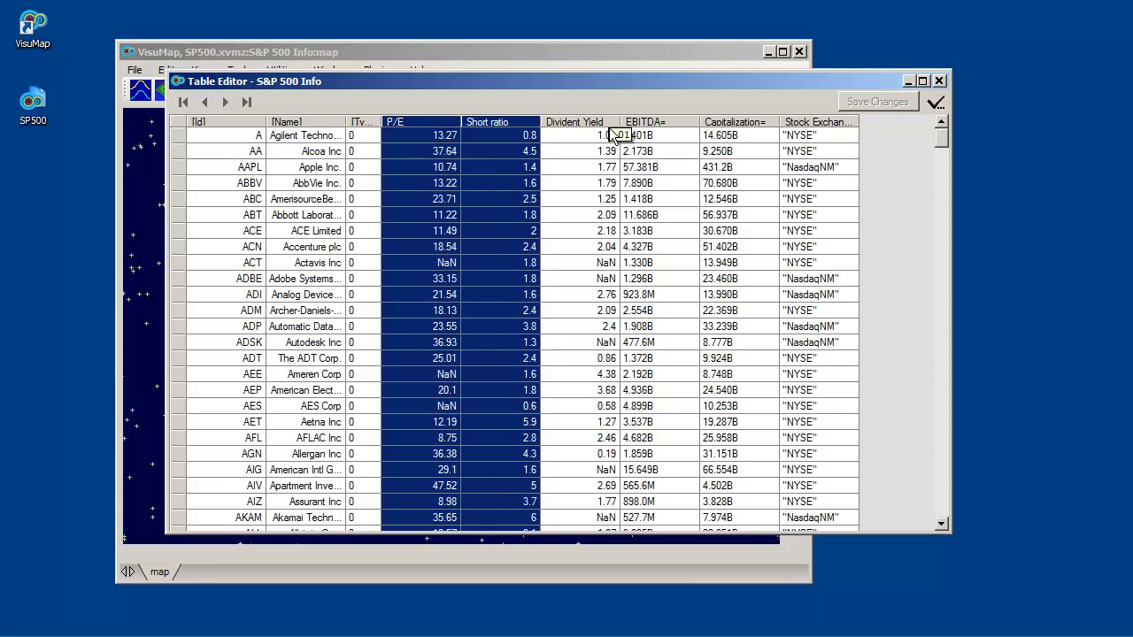
Step: Replace all NaN values with 0 in the P/E, Short ratio and Divident Yield columns
right_click(541, 292)
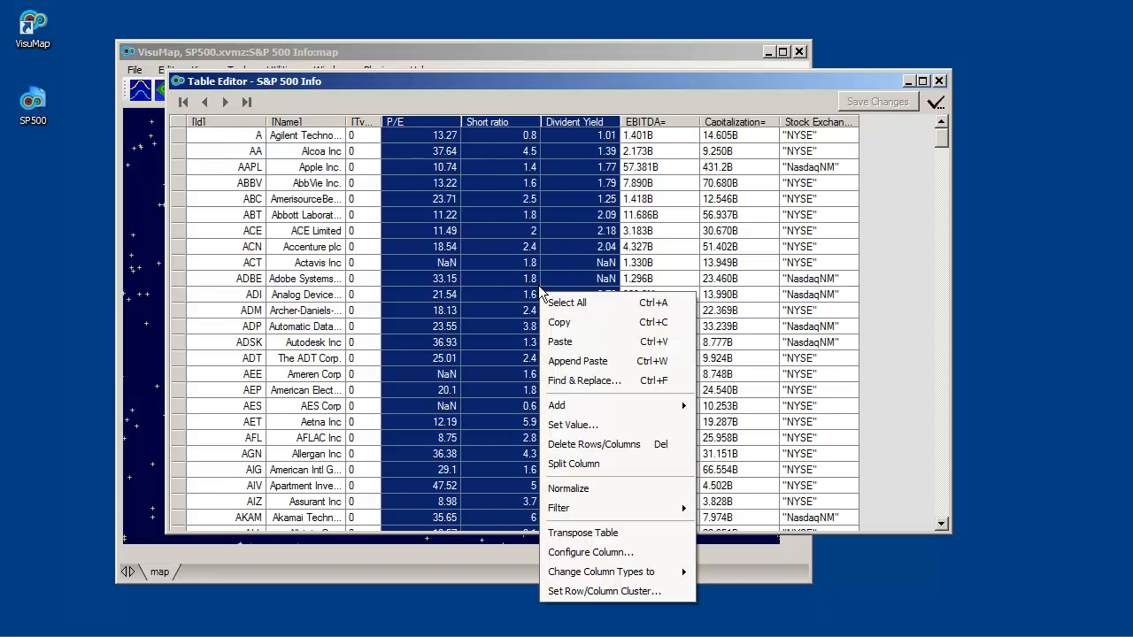
click(580, 380)
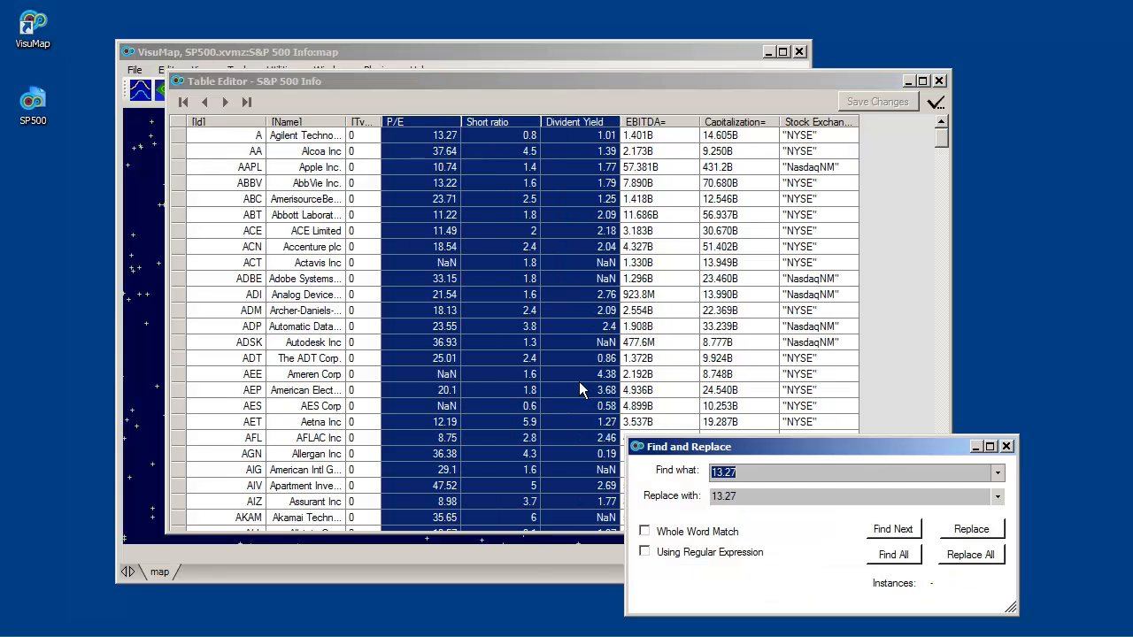
text(NaN)
key(Tab)
text(0)
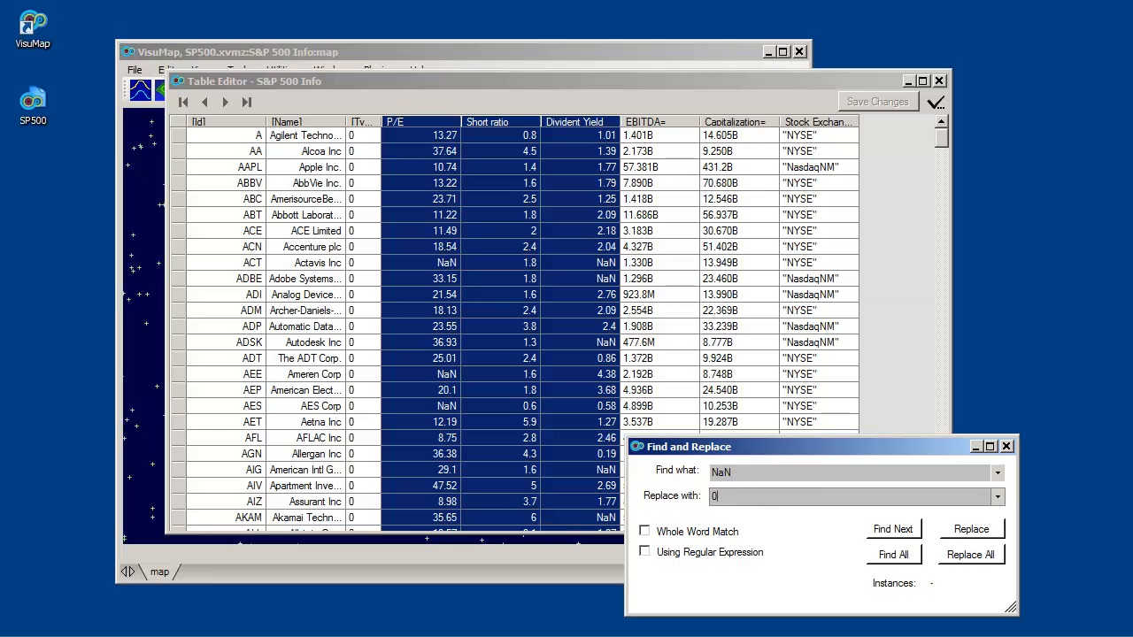
click(979, 559)
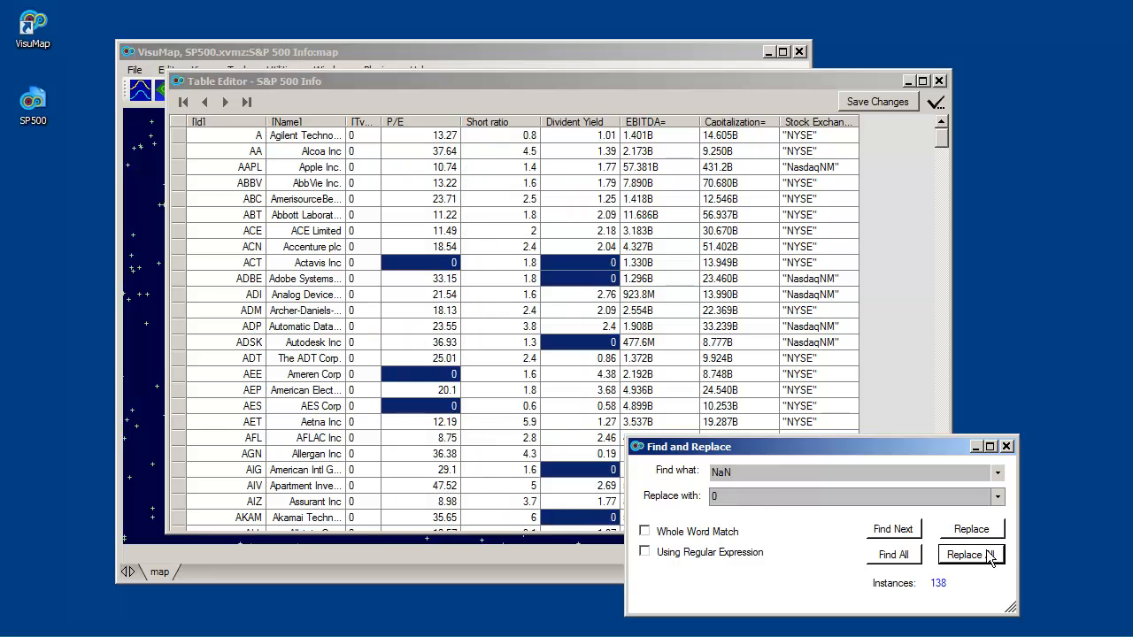
click(1007, 446)
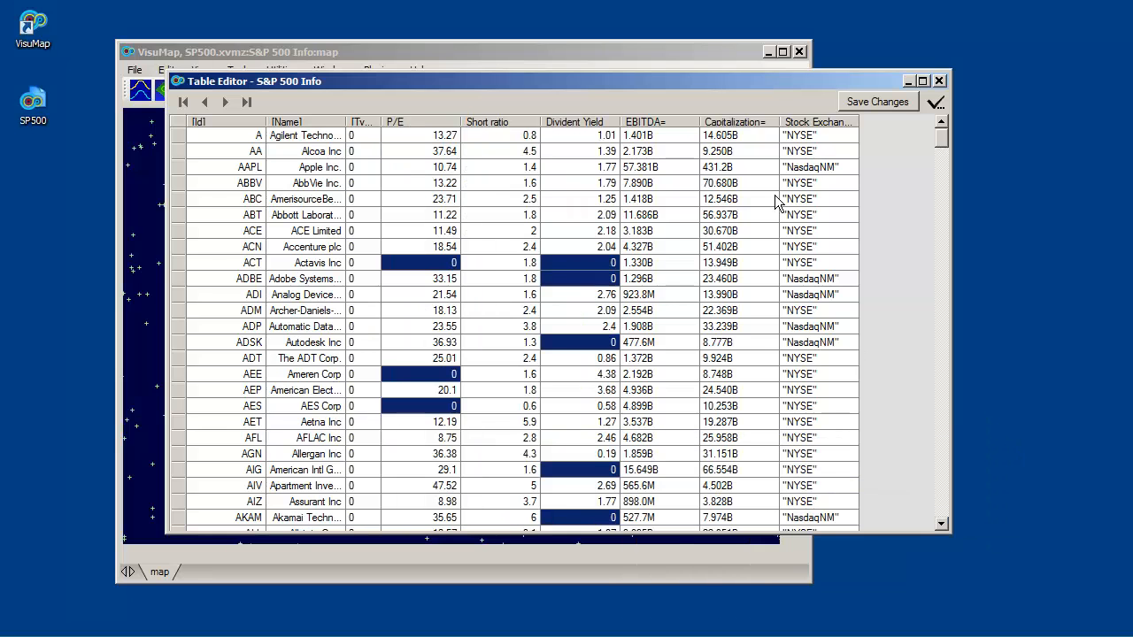
Step: Strip the quotation marks from the Stock Exchange column by setting its cells to the evaluated expression $.Trim('"')
click(813, 123)
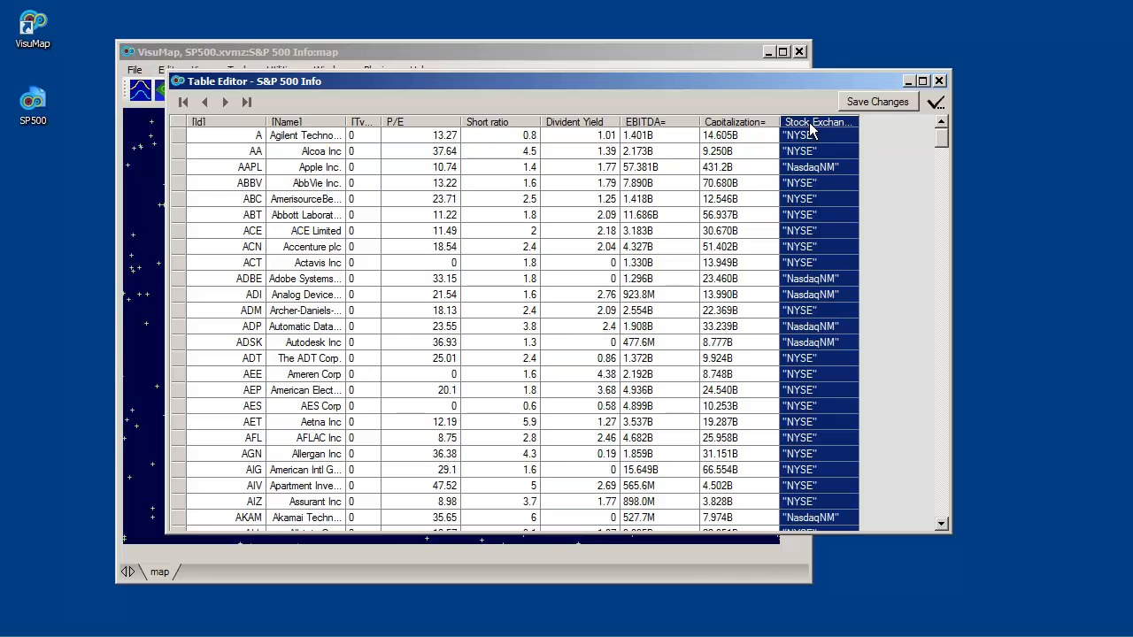
right_click(799, 173)
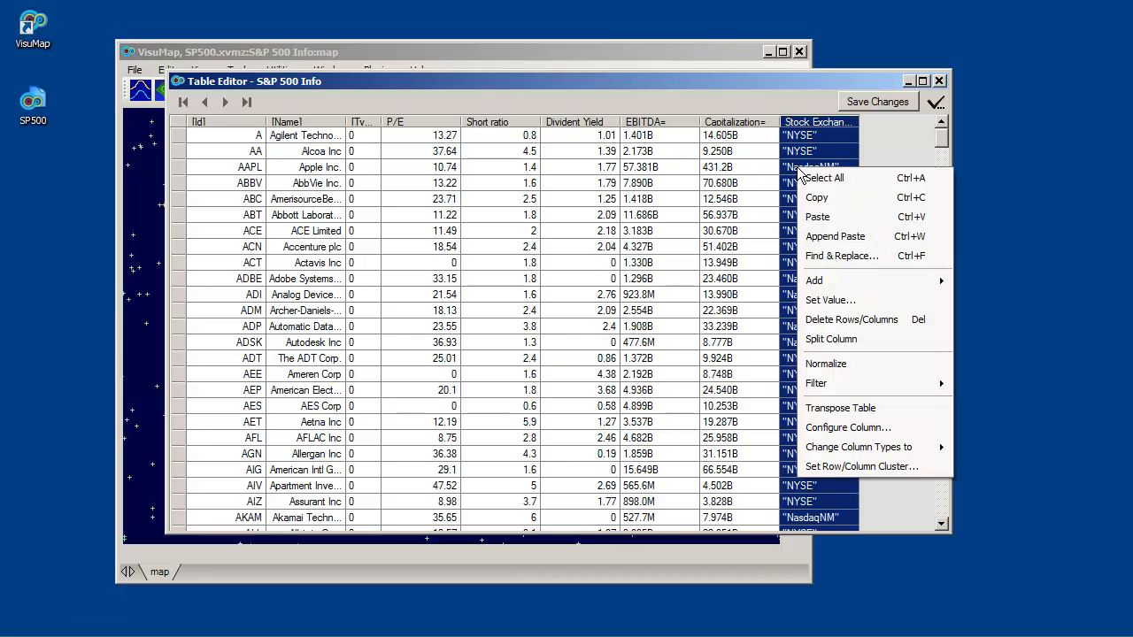
click(828, 300)
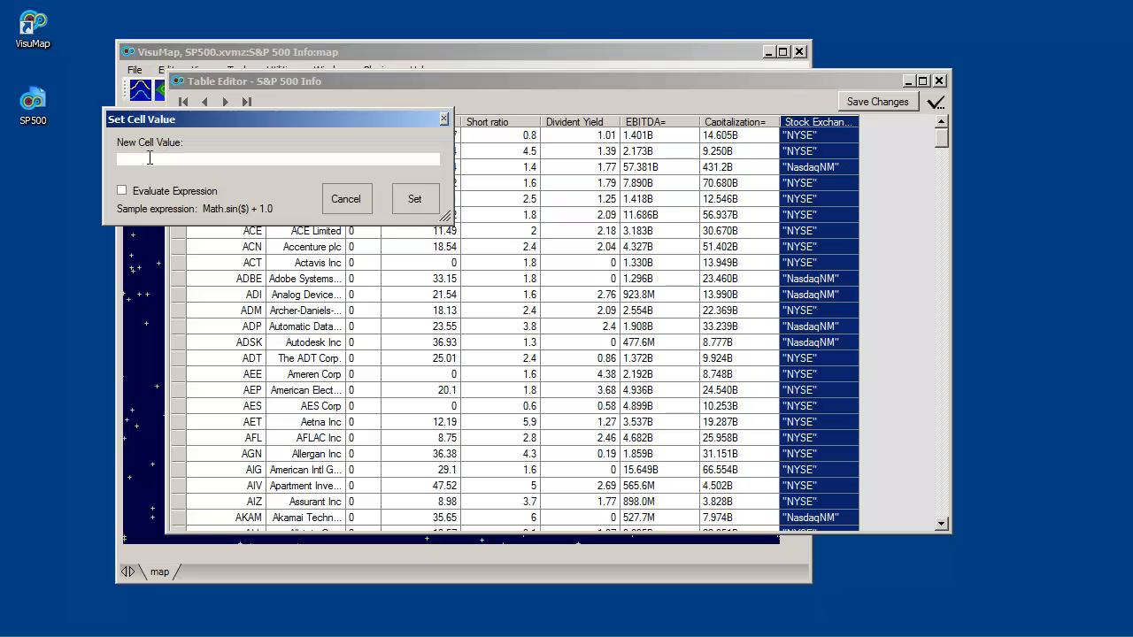
text($.Trim('"'))
click(122, 190)
click(414, 199)
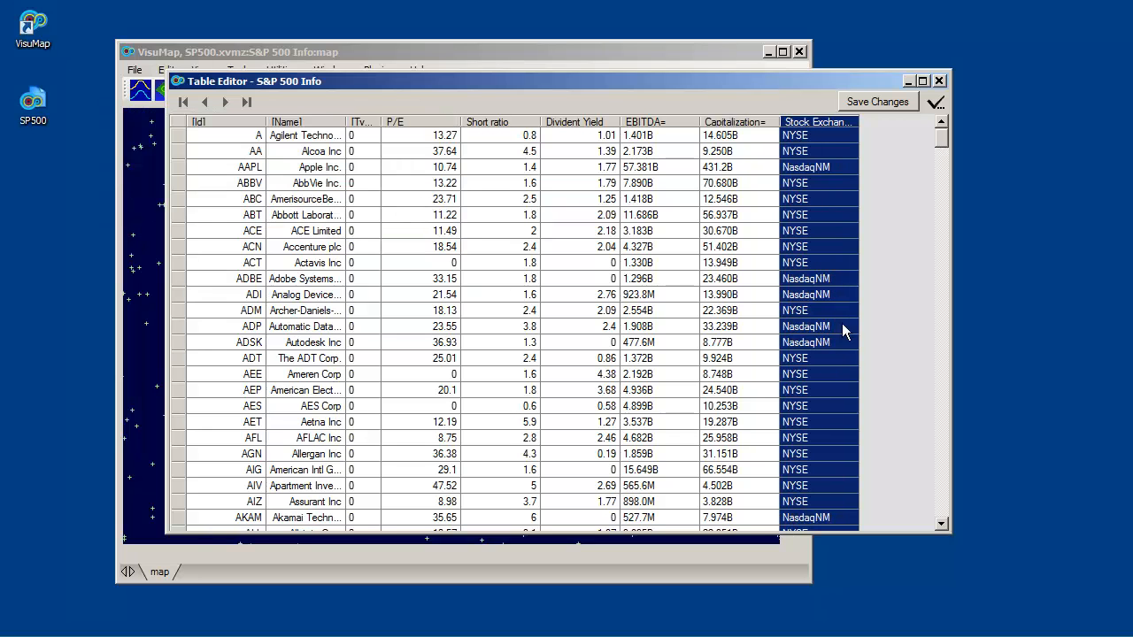
Step: Remove every B suffix from the EBITDA= and Capitalization= columns by replacing all B with nothing
click(670, 125)
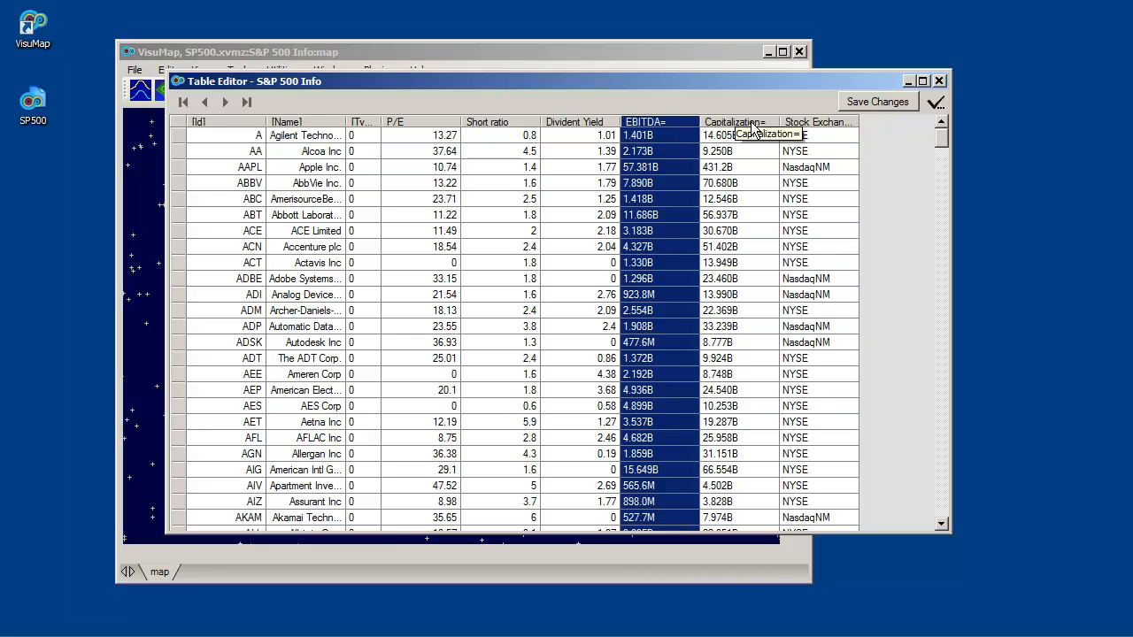
ctrl+click(753, 127)
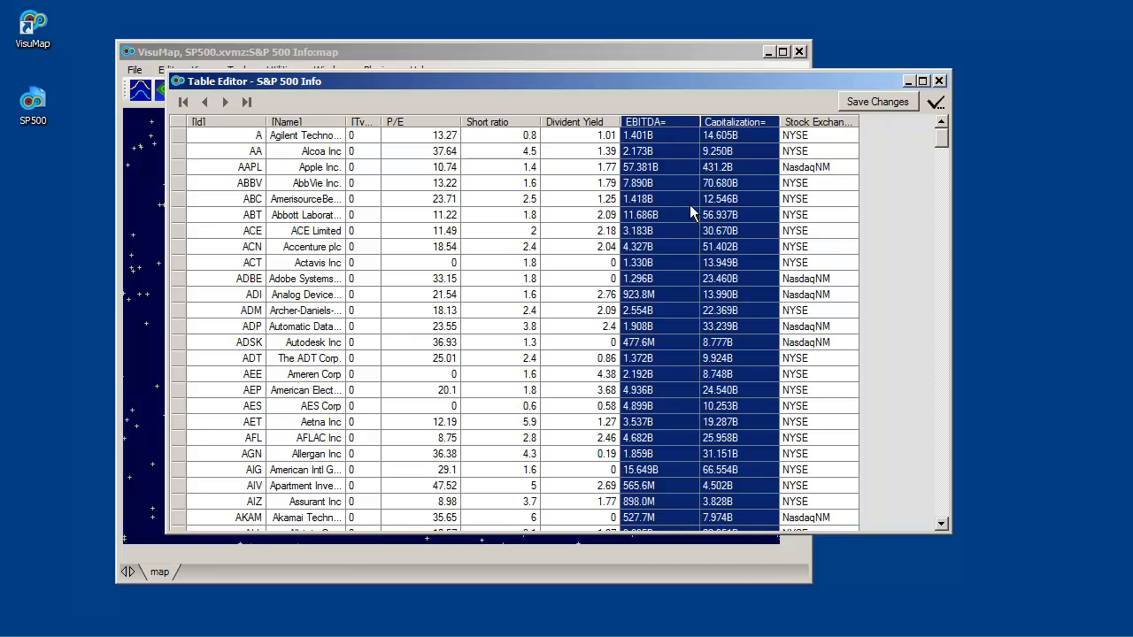
right_click(662, 164)
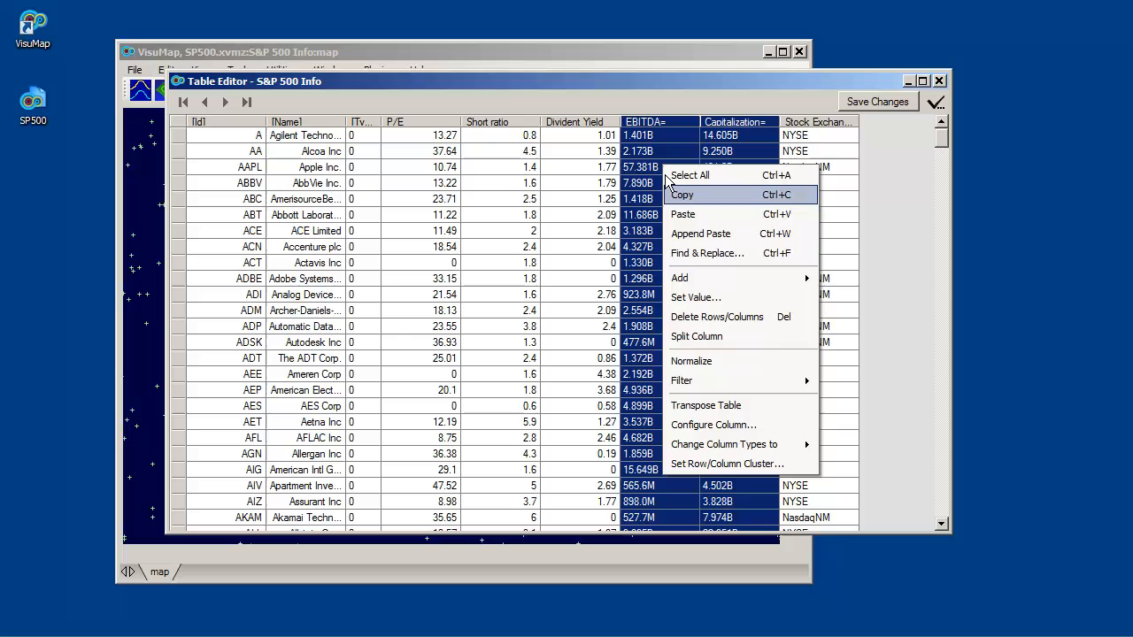
click(694, 254)
drag(795, 446, 498, 396)
text(B)
click(440, 448)
key(BackSpace)
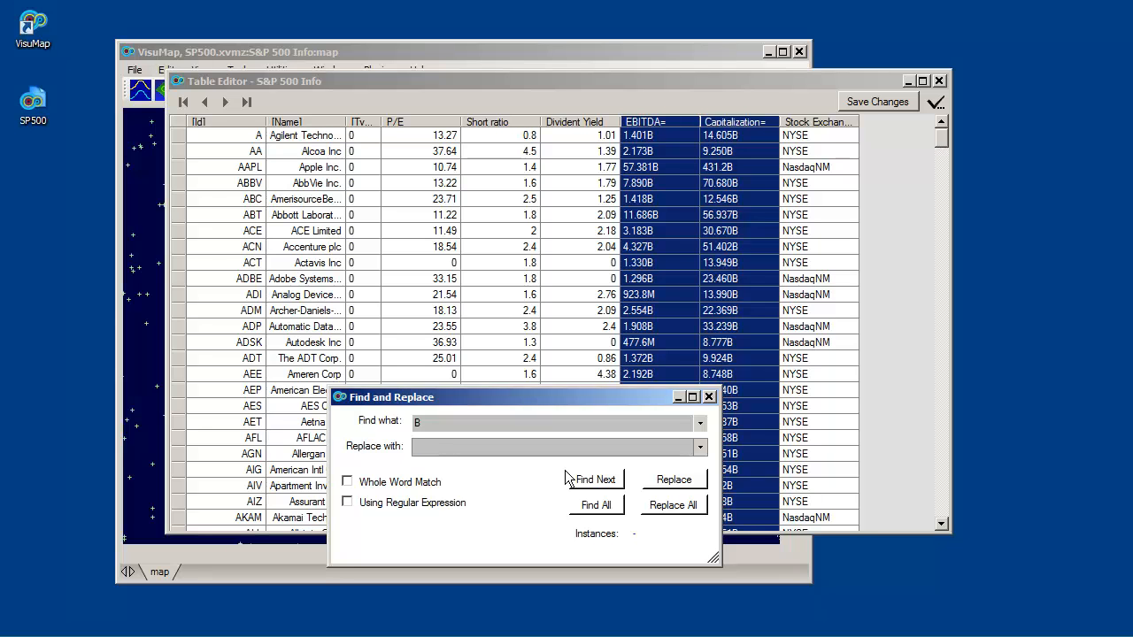
click(684, 509)
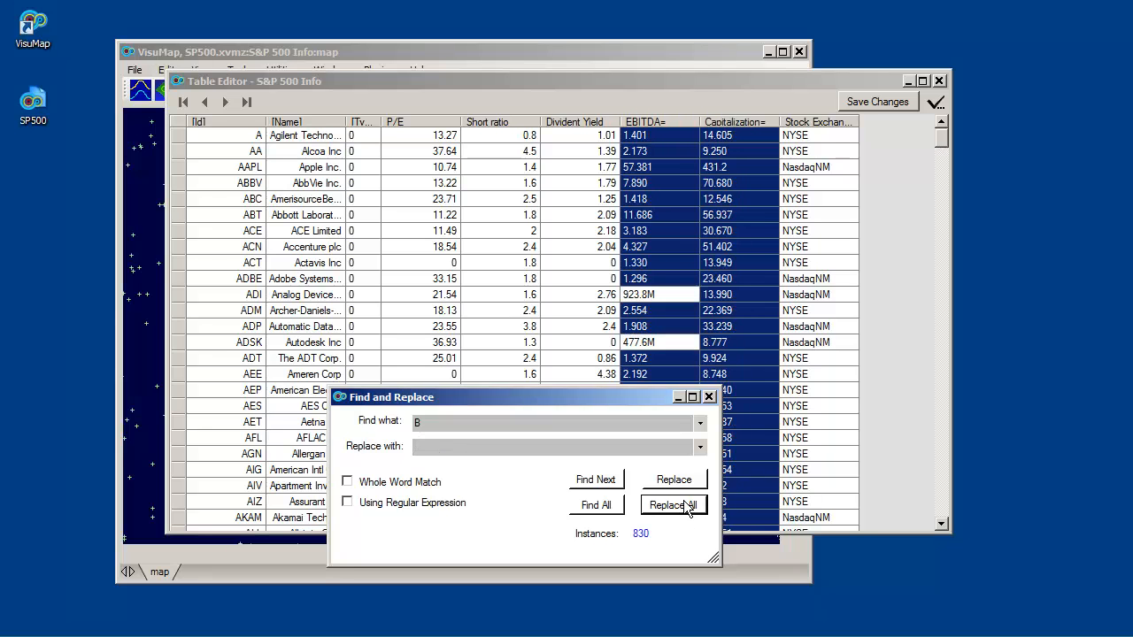
Step: Replace every M in the EBITDA= and Capitalization= columns with "* 0.001" and close the replace dialog
double_click(465, 423)
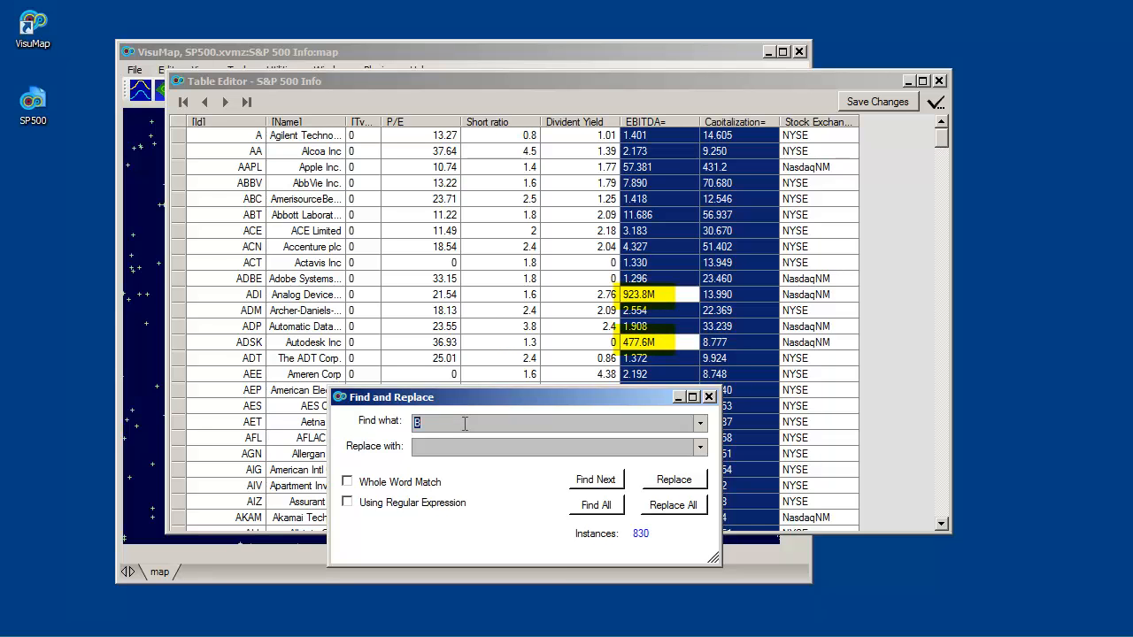
text(M)
click(448, 448)
text(*0.001)
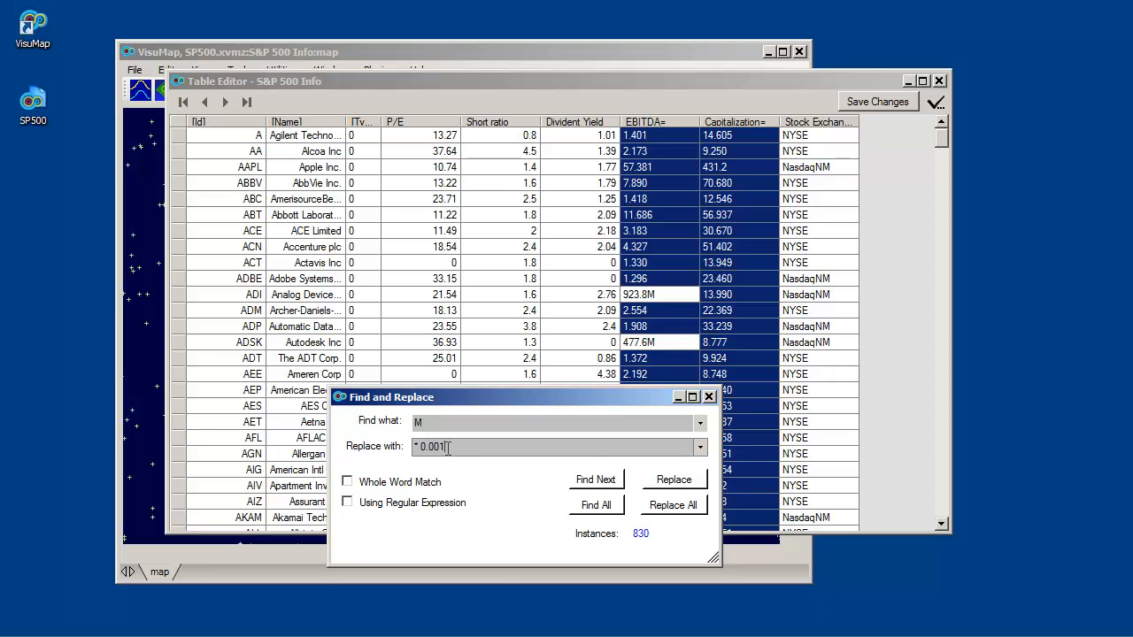
click(678, 505)
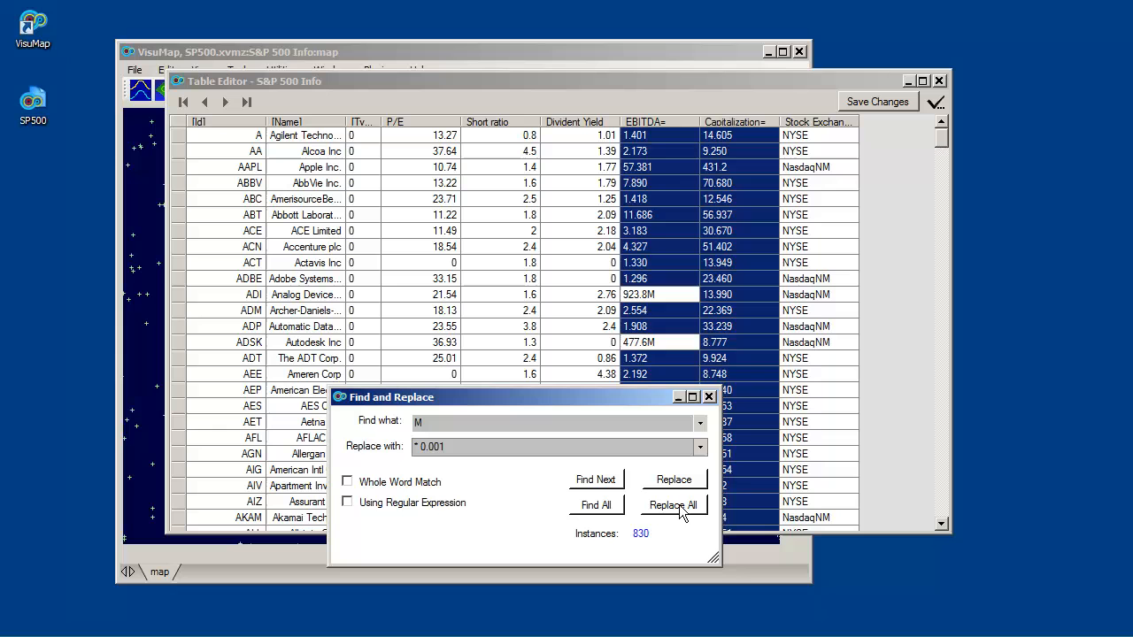
click(710, 396)
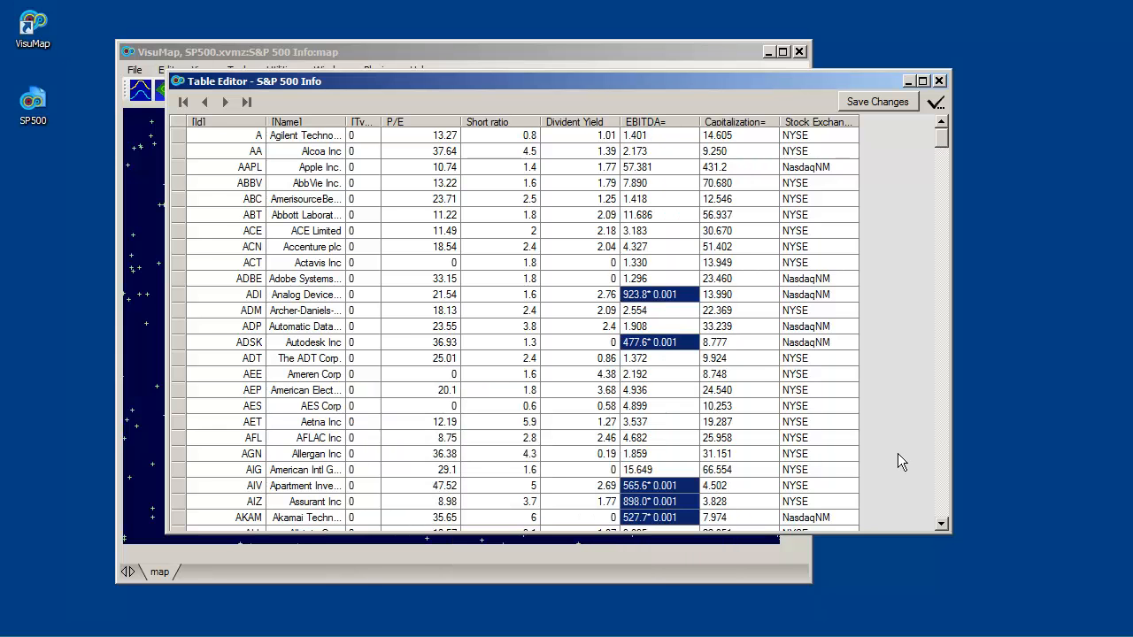
Step: Convert the formulas in the EBITDA= and Capitalization= columns into computed values by setting their cells to the evaluated expression $
scroll(898, 453, down, 12)
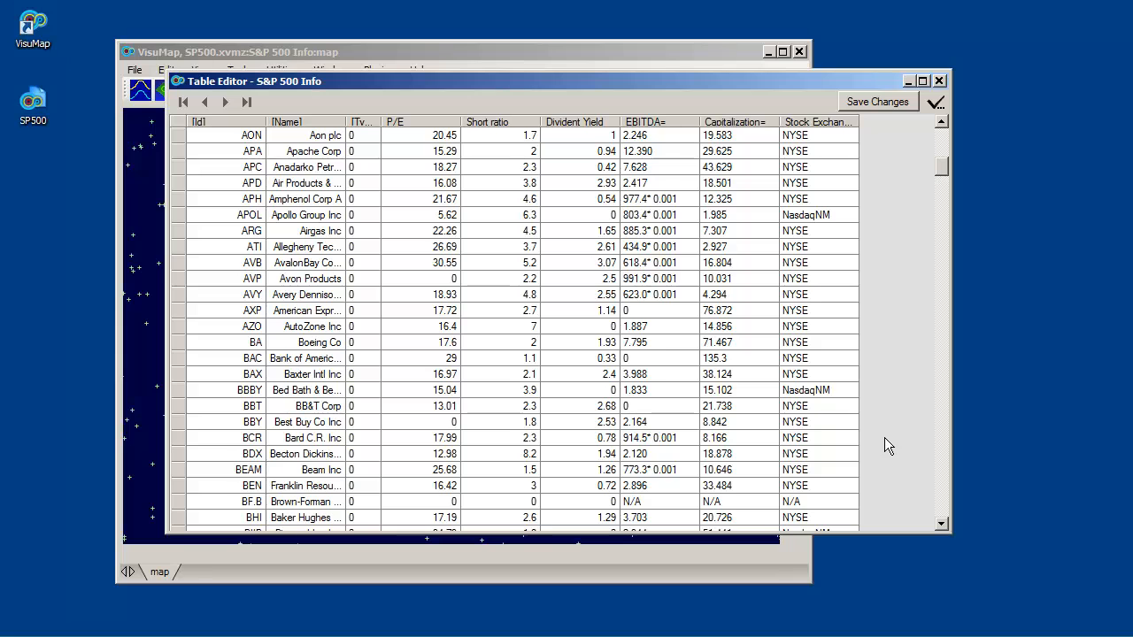
scroll(885, 437, down, 2)
click(829, 406)
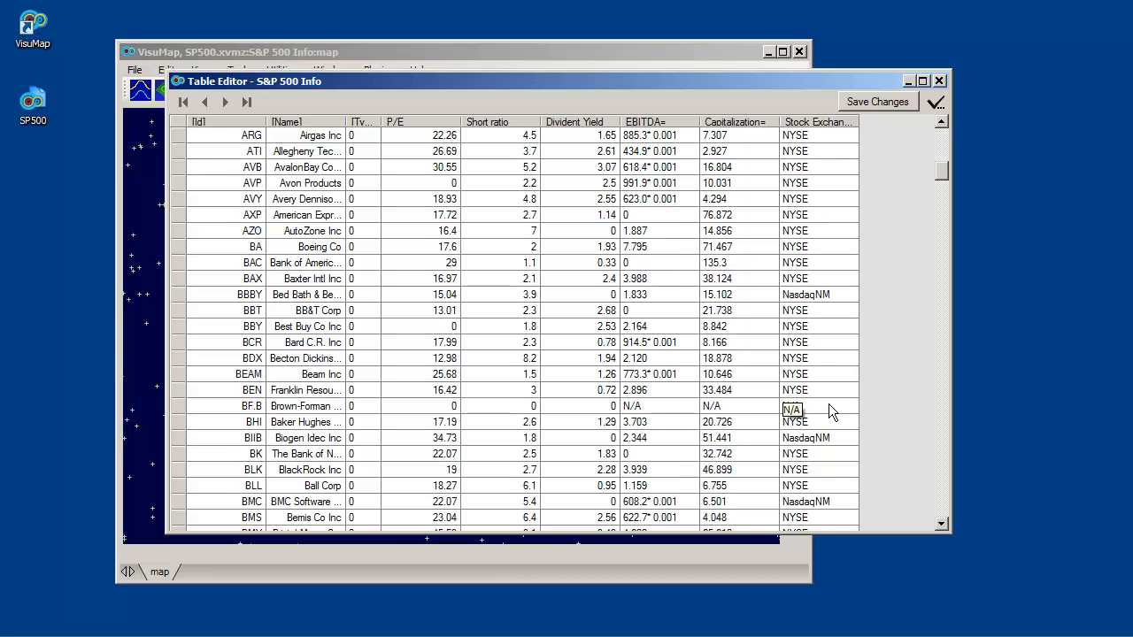
drag(673, 121, 742, 124)
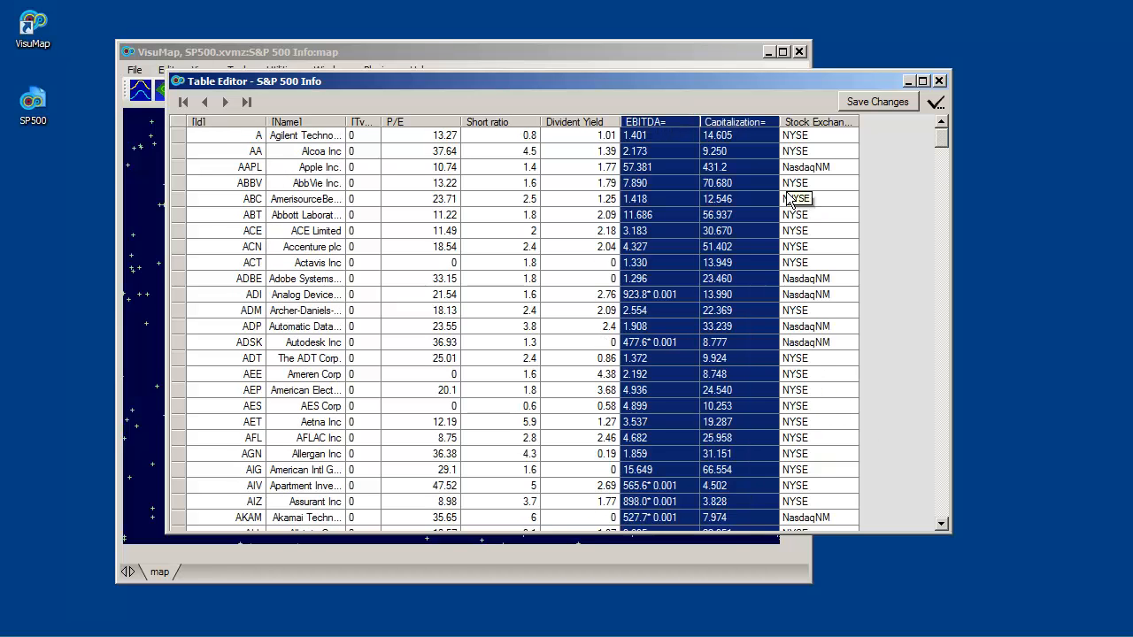
right_click(664, 193)
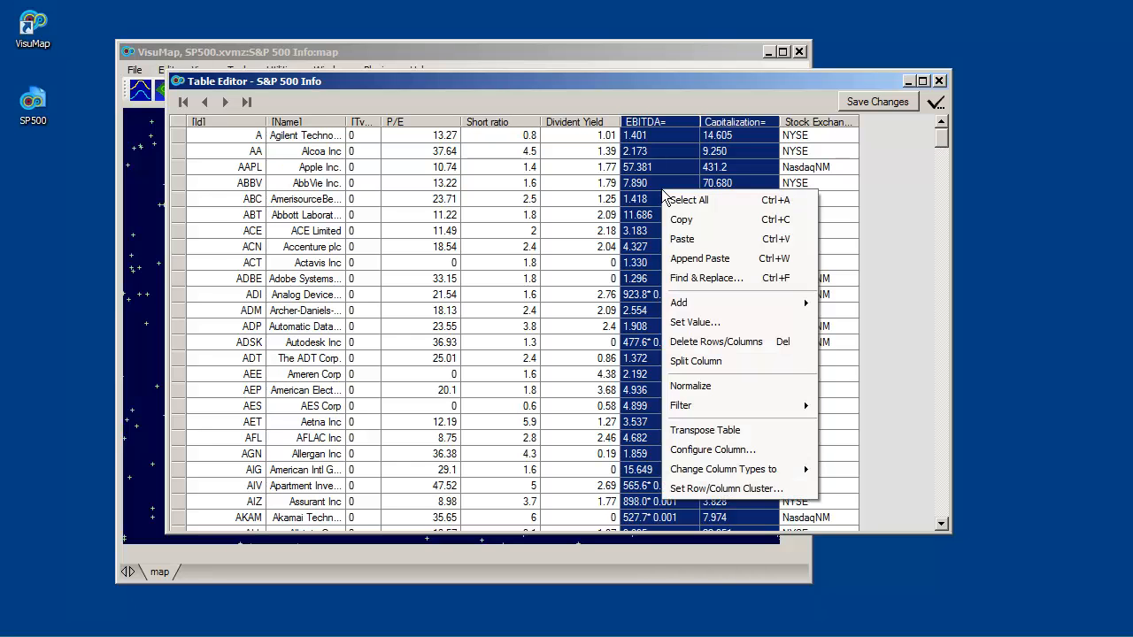
click(694, 322)
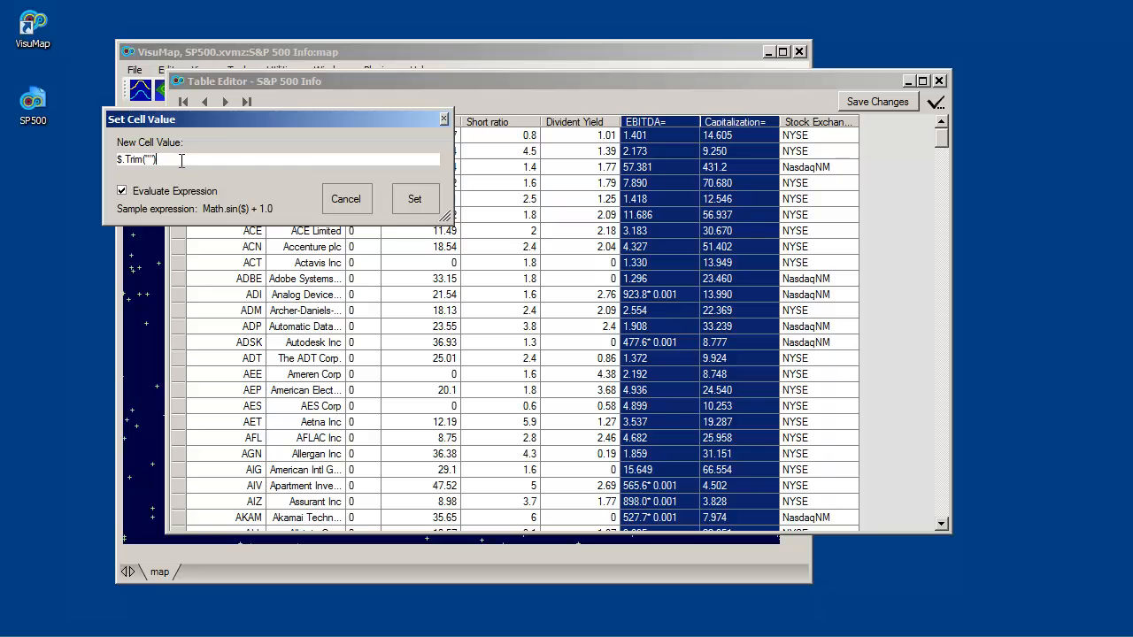
key(BackSpace)
key(BackSpace)
key(BackSpace)
key(BackSpace)
key(BackSpace)
key(BackSpace)
key(BackSpace)
key(BackSpace)
key(BackSpace)
click(407, 197)
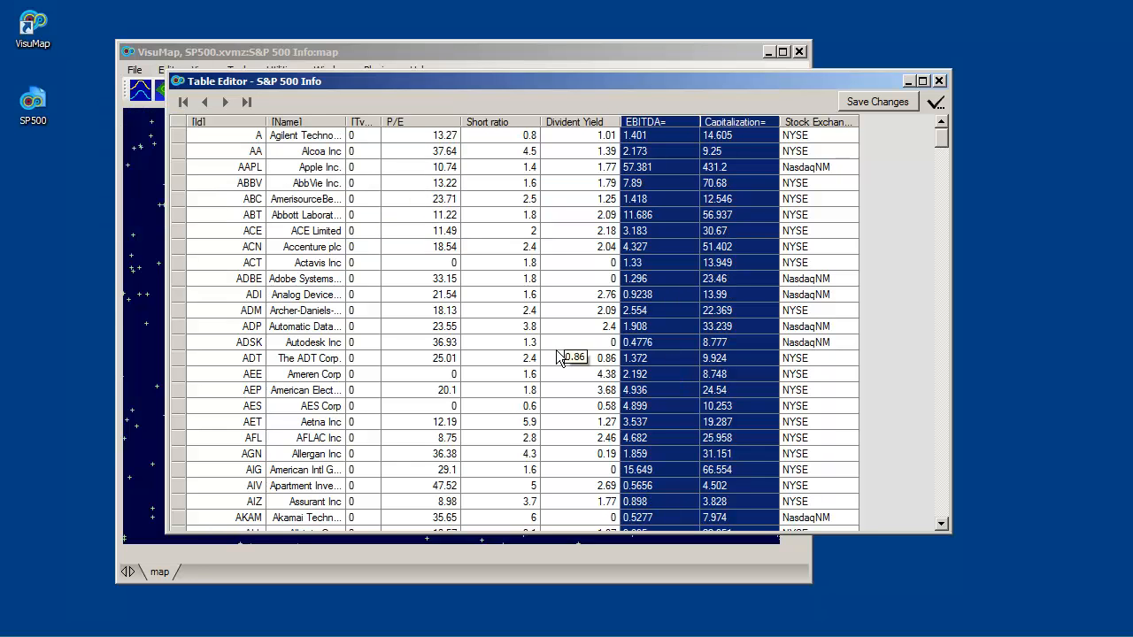
Step: Change the EBITDA= and Capitalization= column types to Number, then save the changes and close the table
right_click(717, 122)
mouse_move(804, 409)
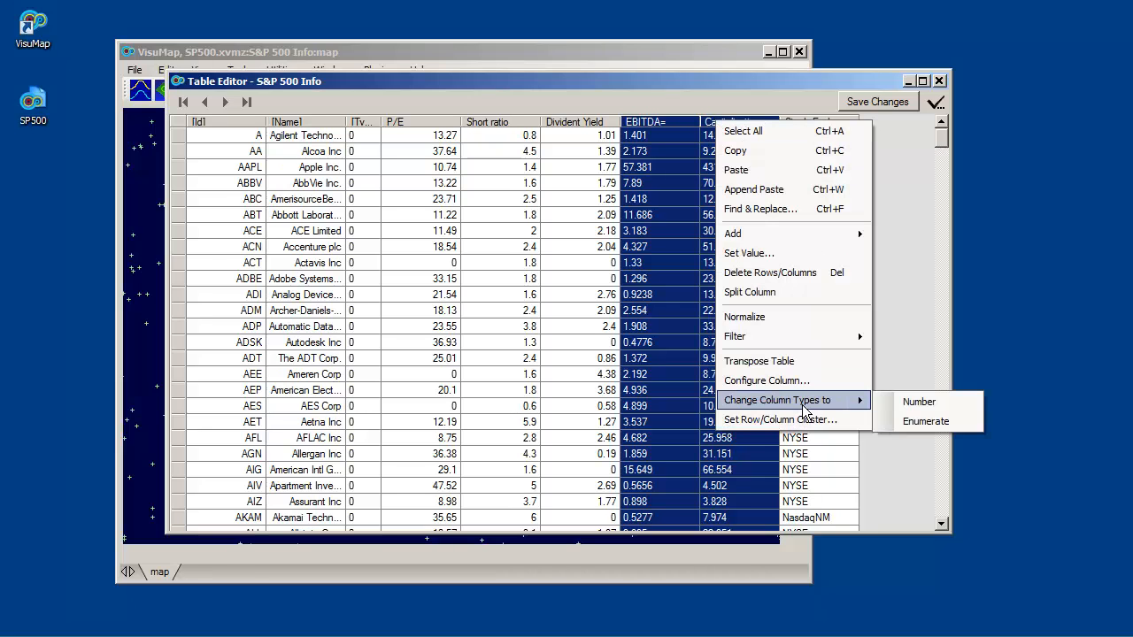
click(915, 402)
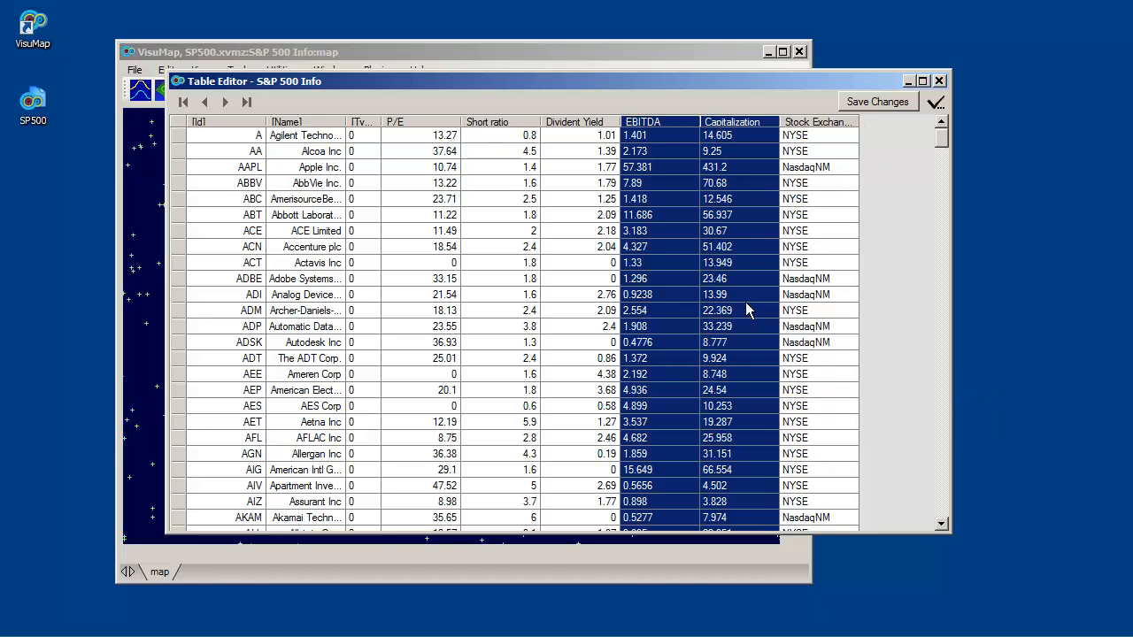
click(889, 101)
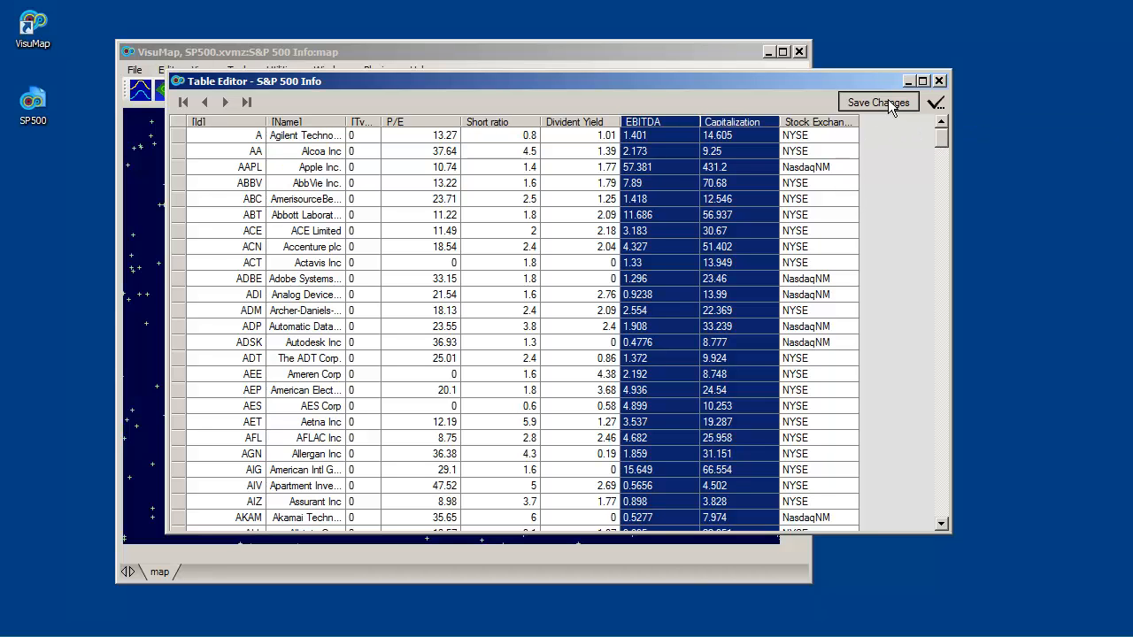
click(939, 81)
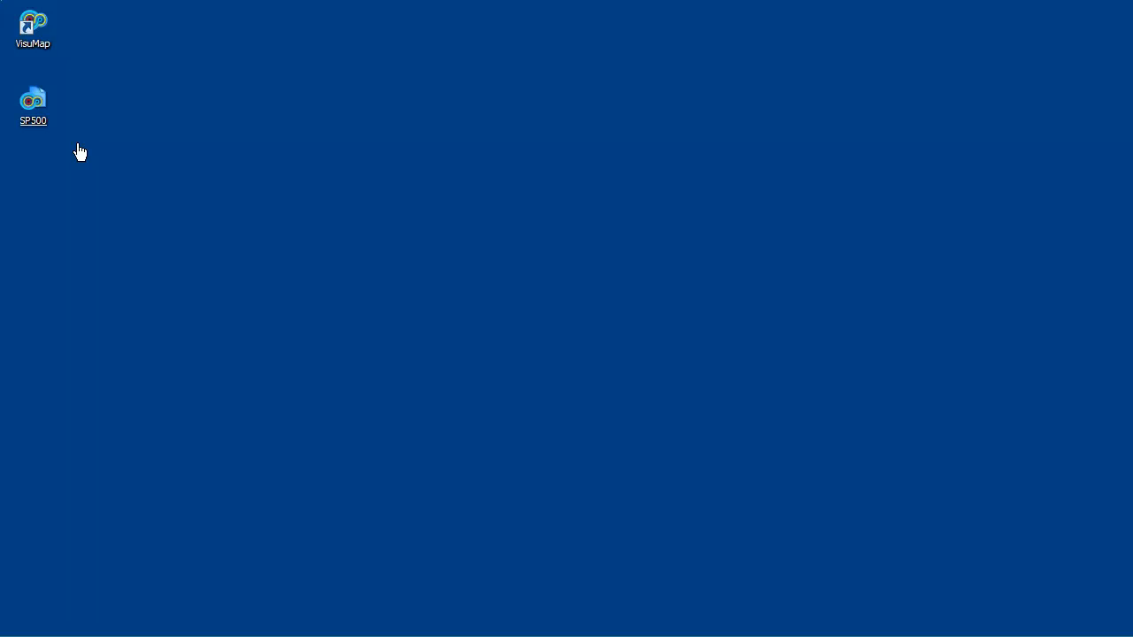
Step: Open the SP500 file from the desktop and show a value diagram of all data points in the price history map
click(36, 104)
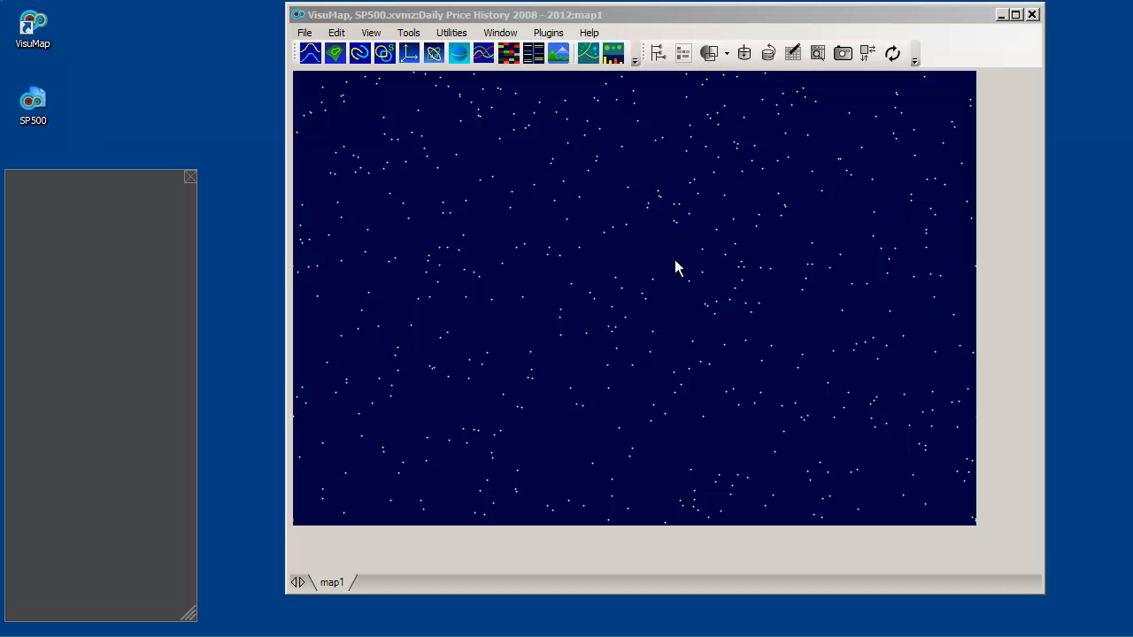
click(628, 255)
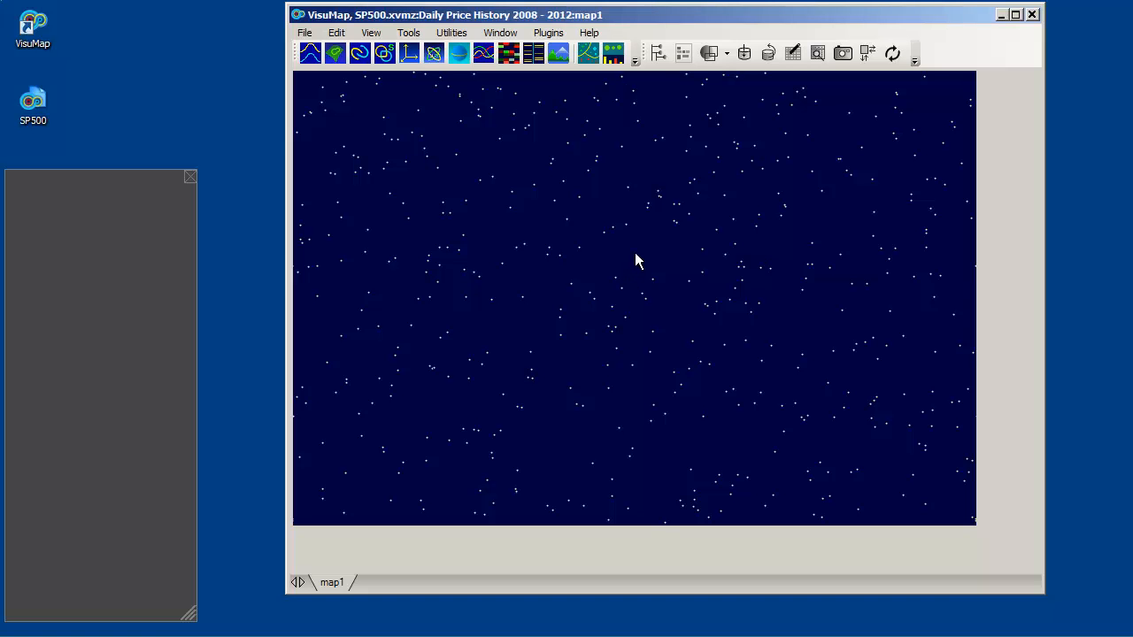
key(ctrl+a)
right_click(641, 255)
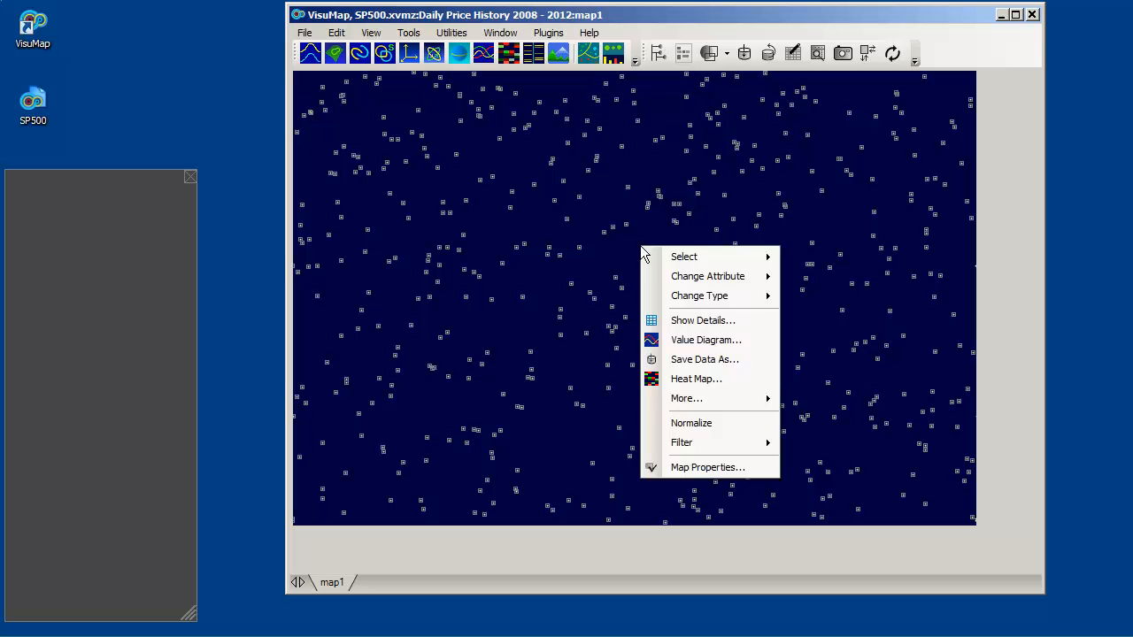
click(685, 339)
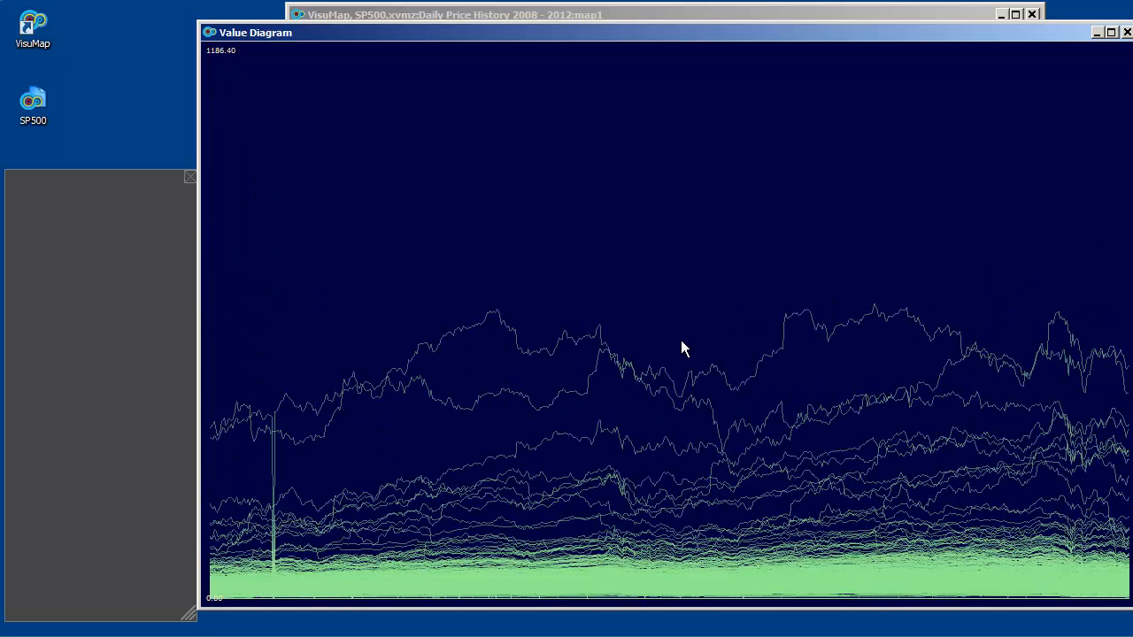
Step: Examine the densely packed low-price curves in the value diagram at closer range
scroll(680, 340, up, 4)
drag(665, 538, 665, 159)
scroll(663, 240, up, 5)
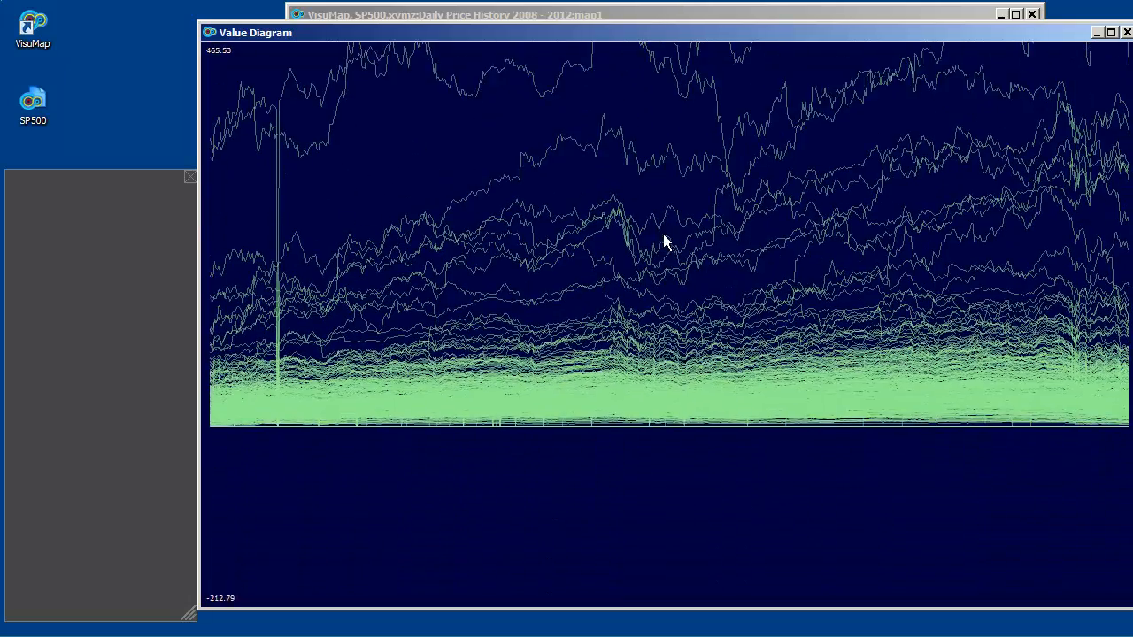
scroll(656, 255, up, 3)
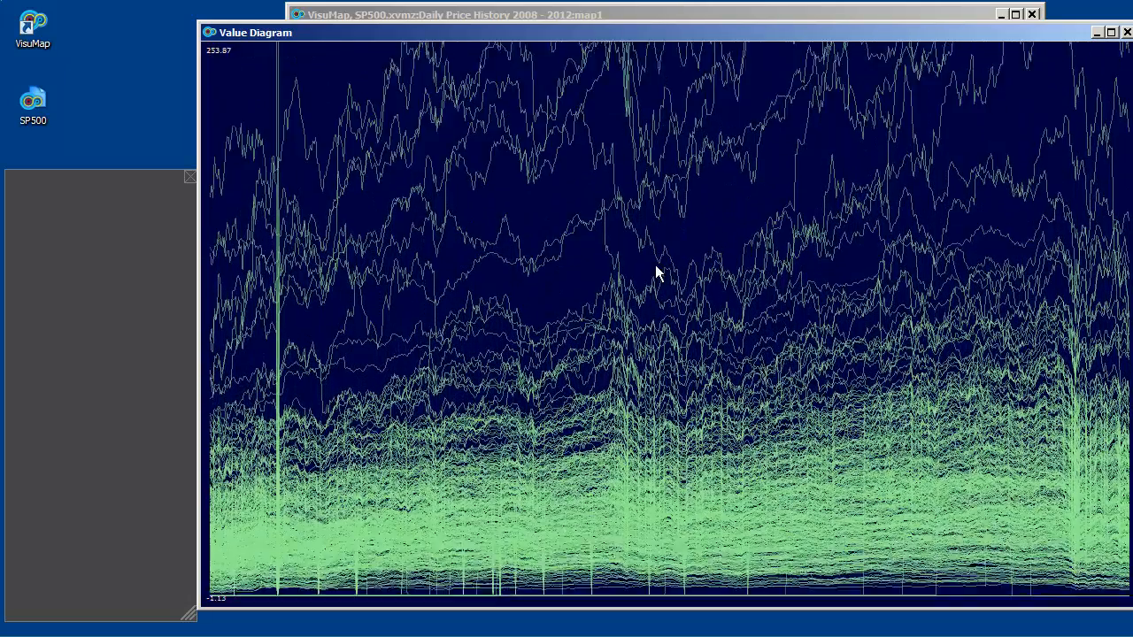
drag(684, 509, 908, 346)
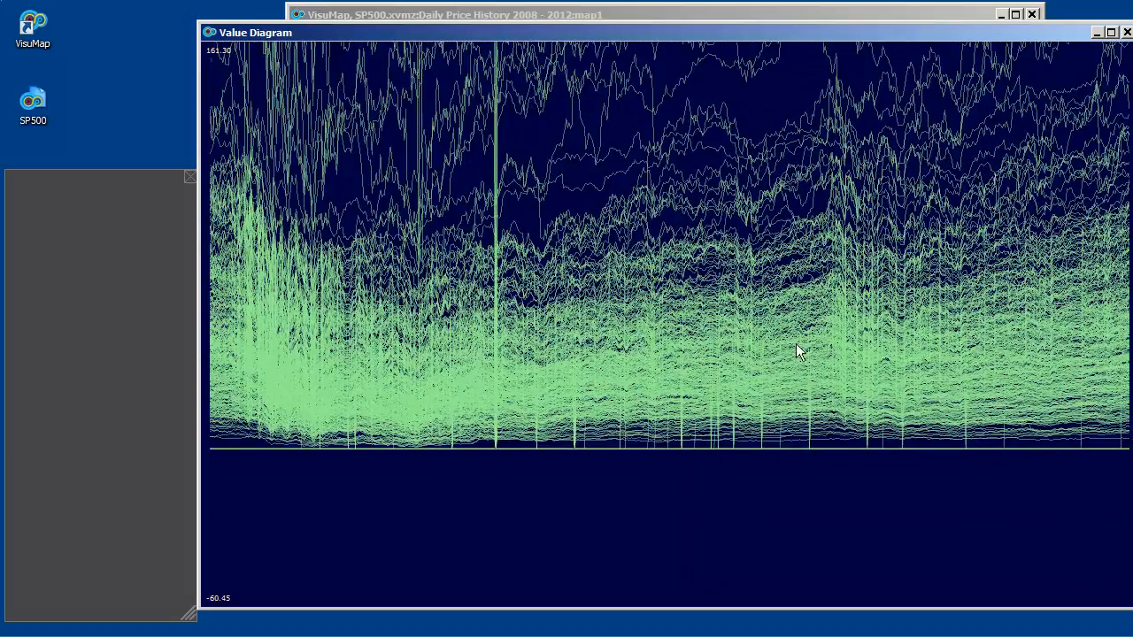
Step: Inspect the curves that plunge to the zero line in the value diagram by selecting a few of them
scroll(768, 347, up, 4)
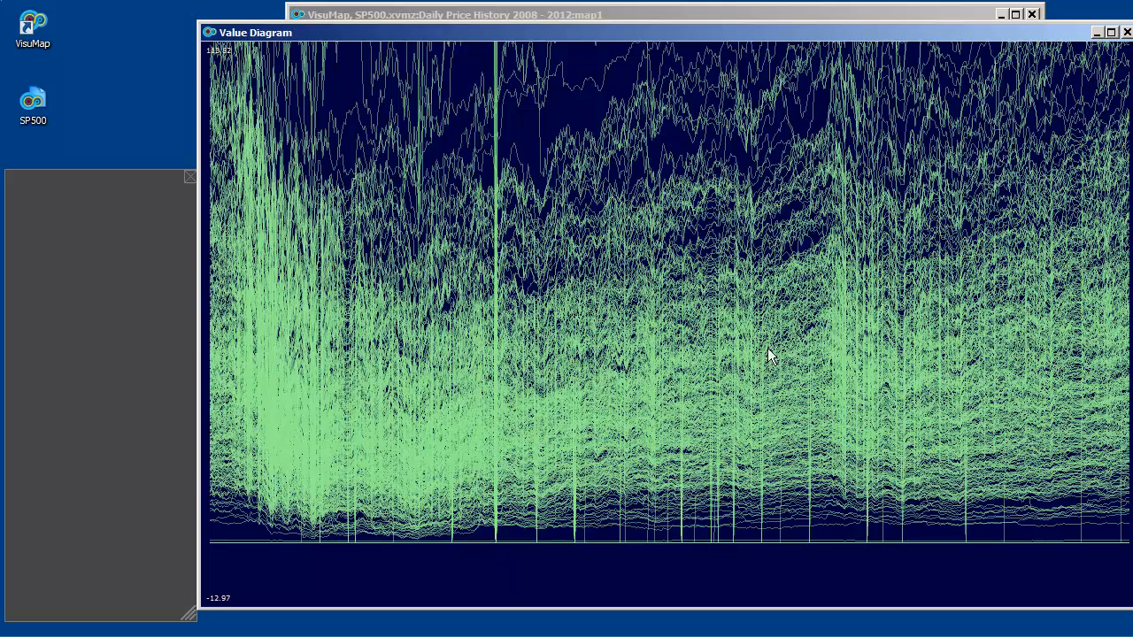
click(500, 535)
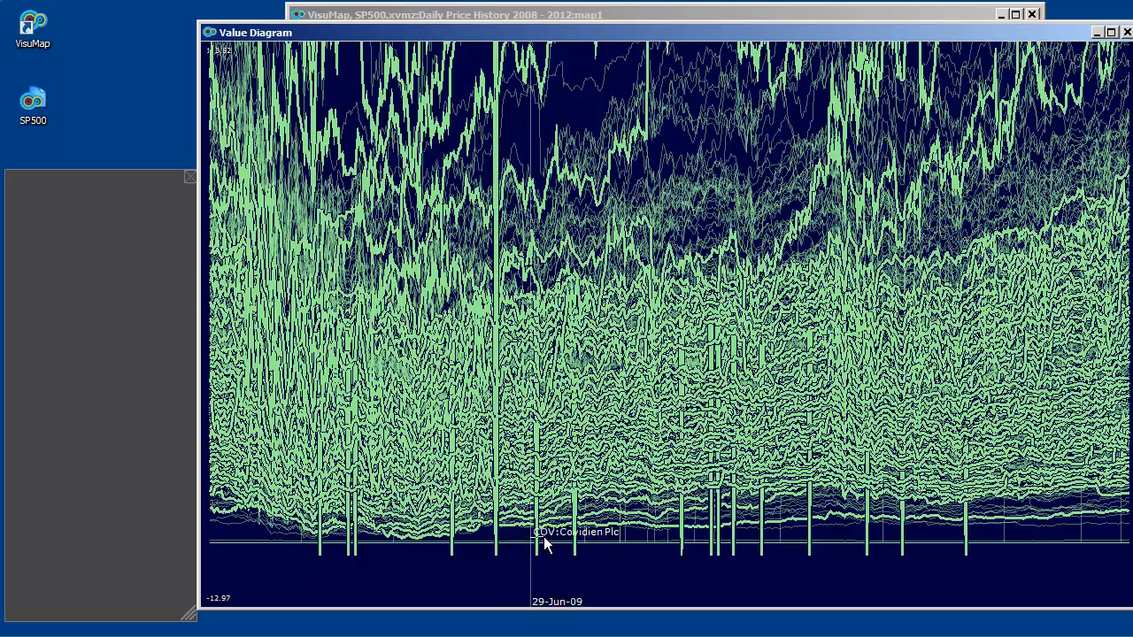
click(539, 540)
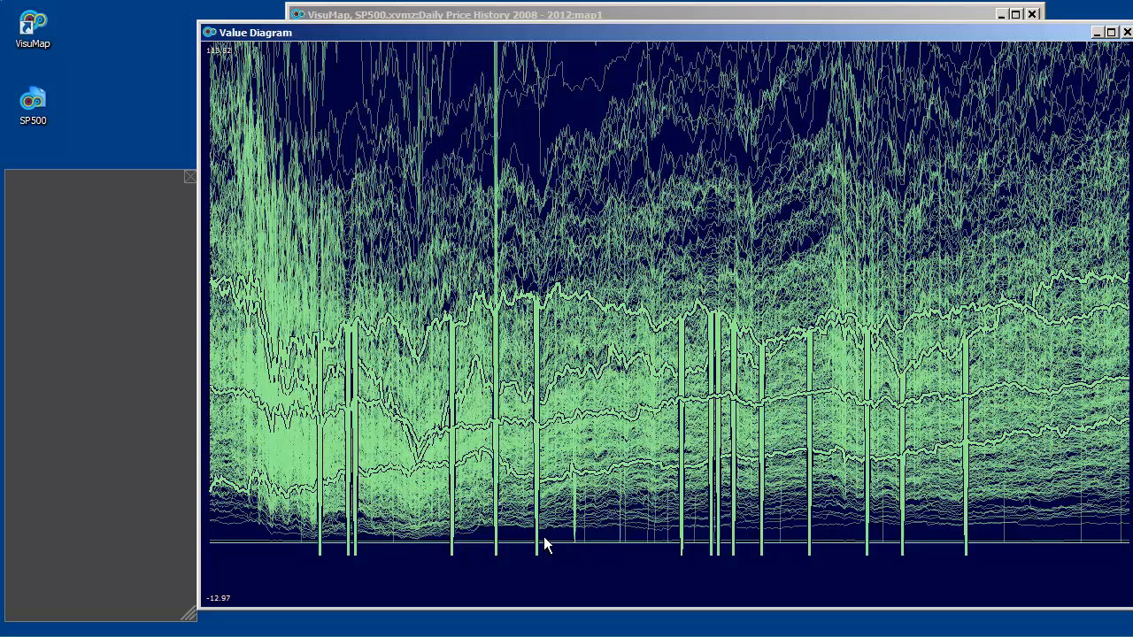
click(801, 543)
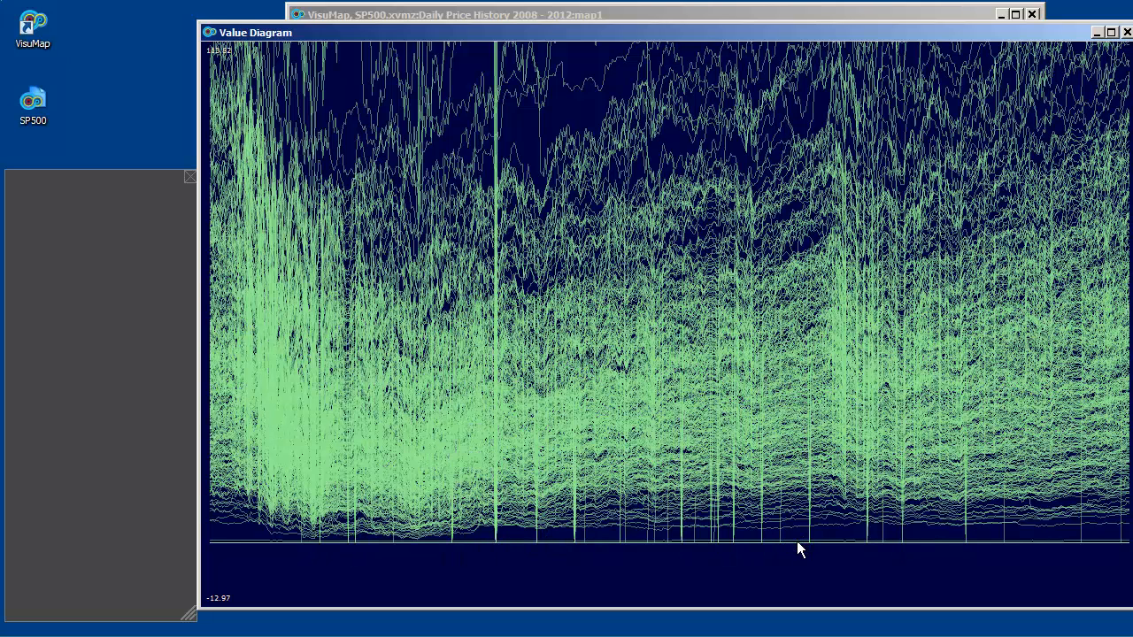
Step: Find all rows with gaps in the price history value diagram
right_click(675, 145)
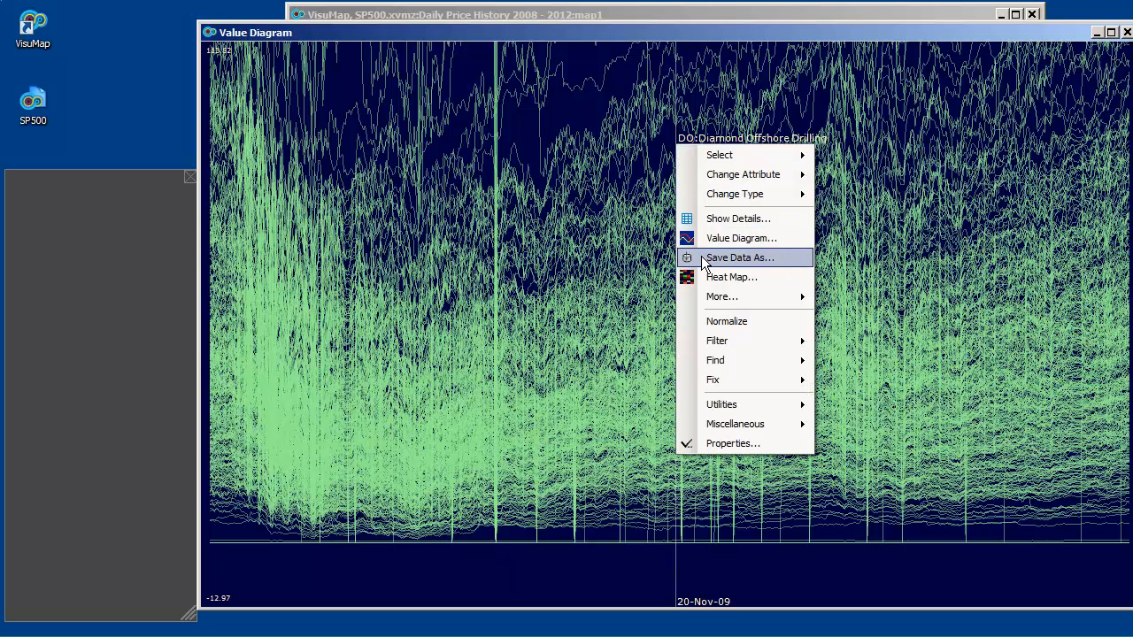
mouse_move(740, 358)
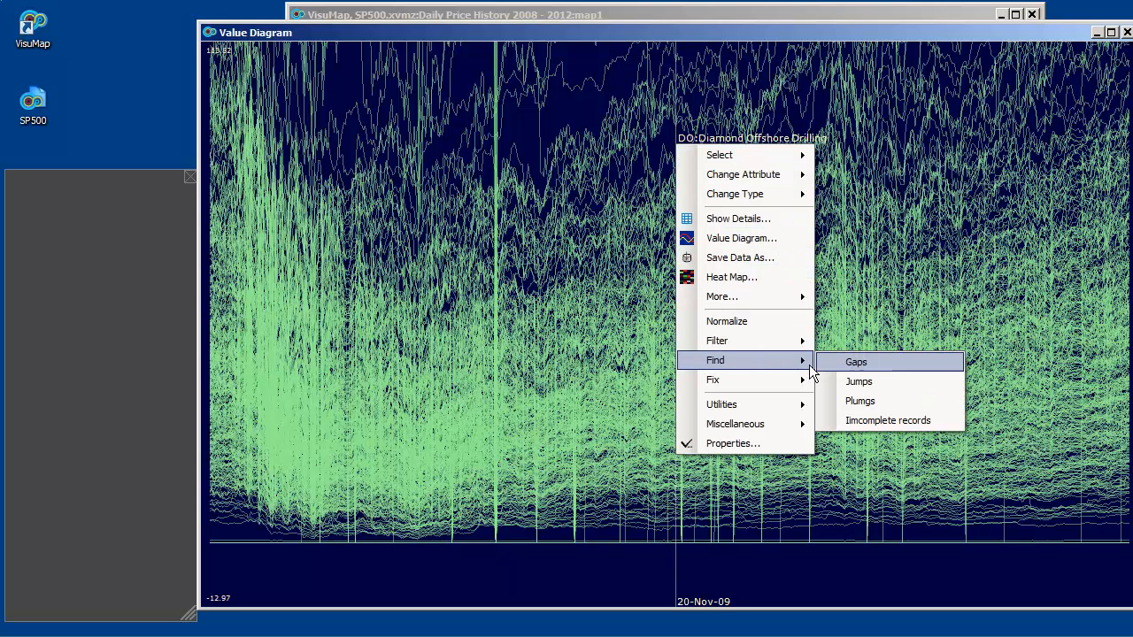
click(882, 364)
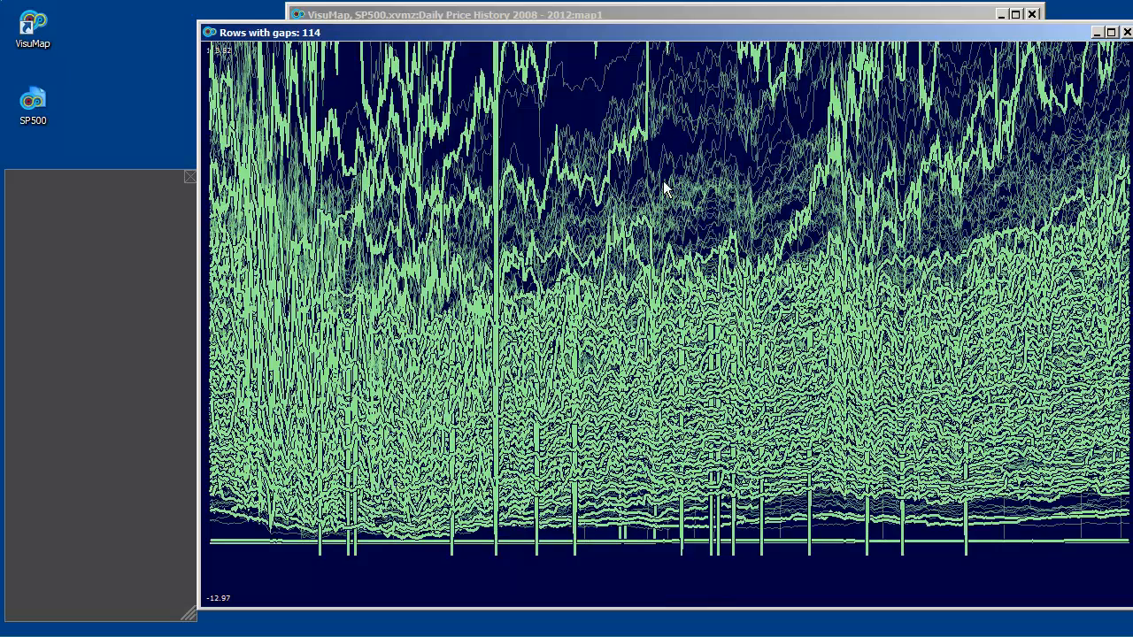
Step: Show the rows with gaps in a separate value diagram, and display them as a heat map from there
right_click(678, 140)
click(744, 240)
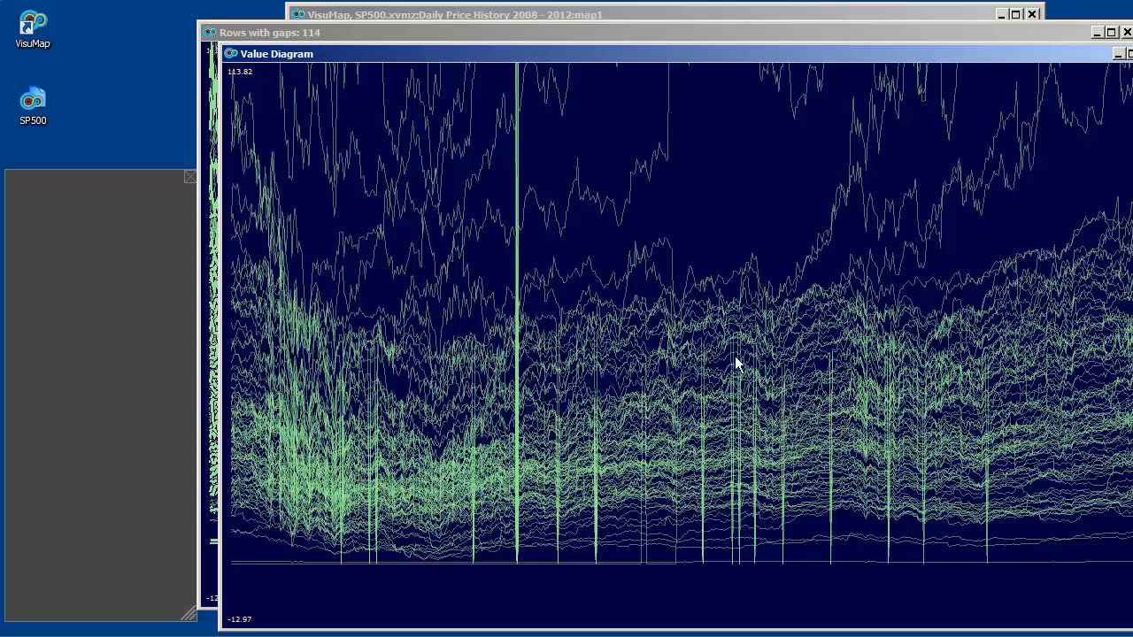
scroll(736, 361, up, 2)
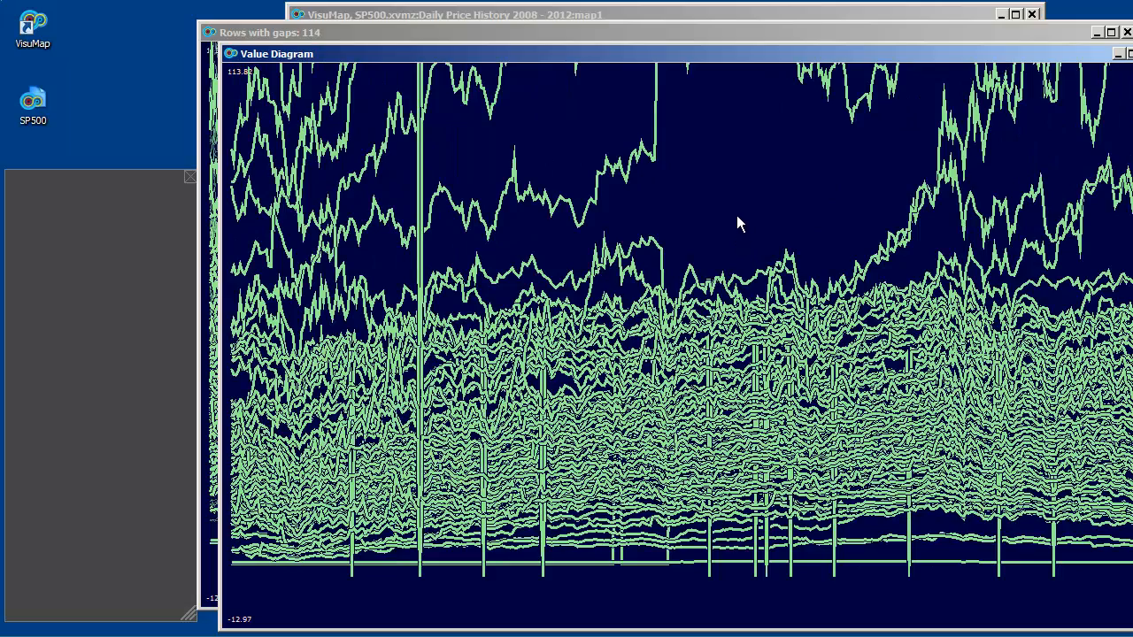
right_click(735, 210)
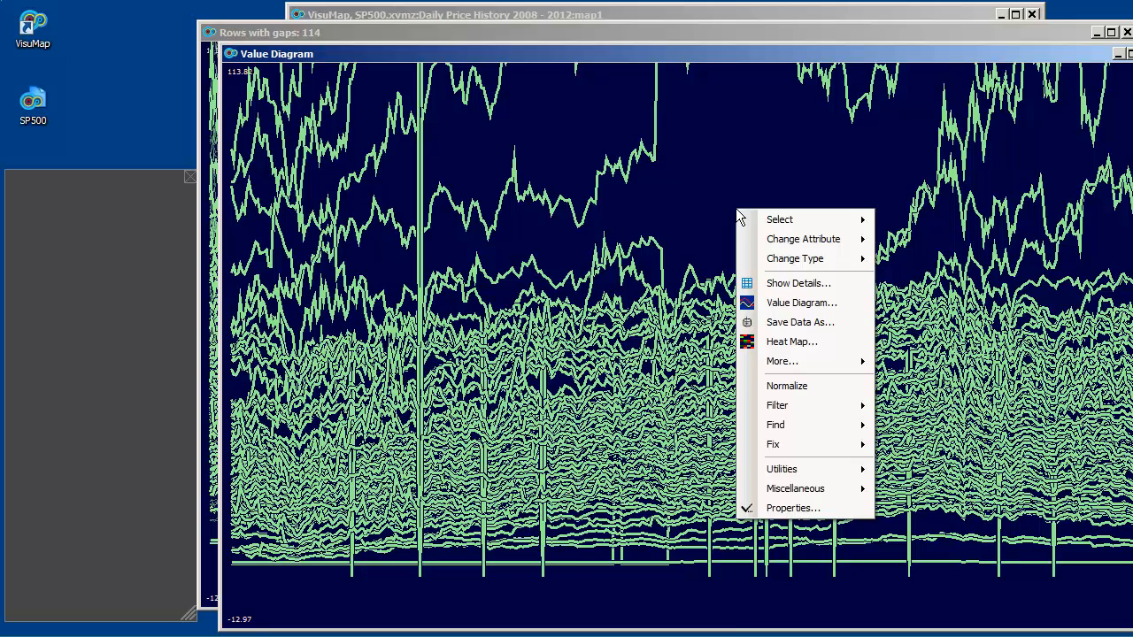
click(772, 341)
Step: Capture the heat map as a new item in the empty atlas, then close the heat map
right_click(23, 209)
click(62, 217)
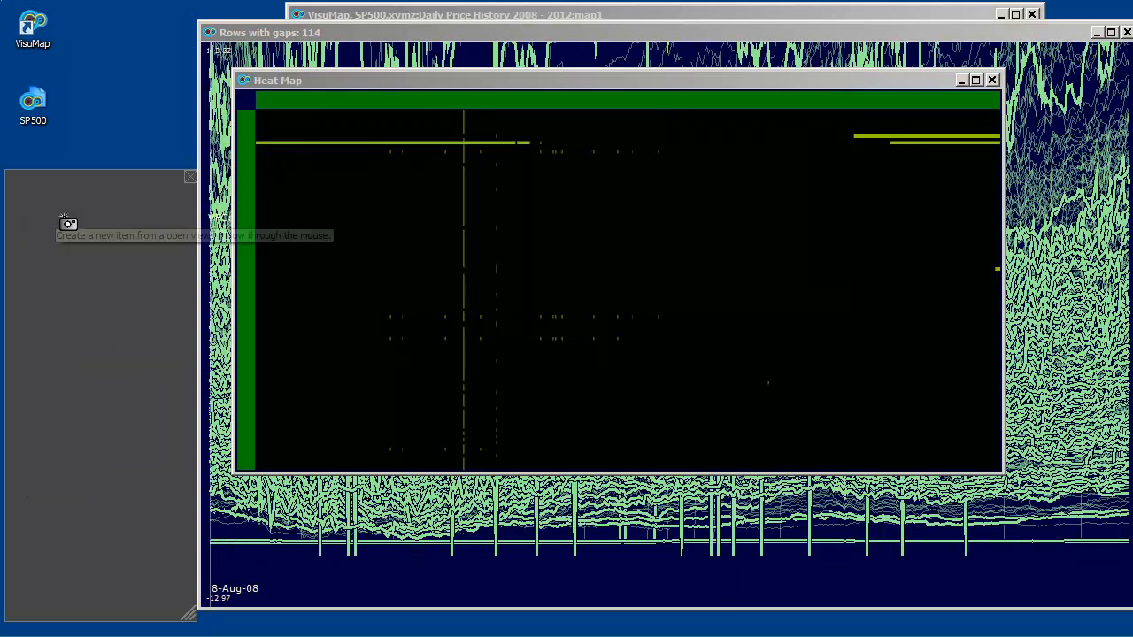
click(316, 169)
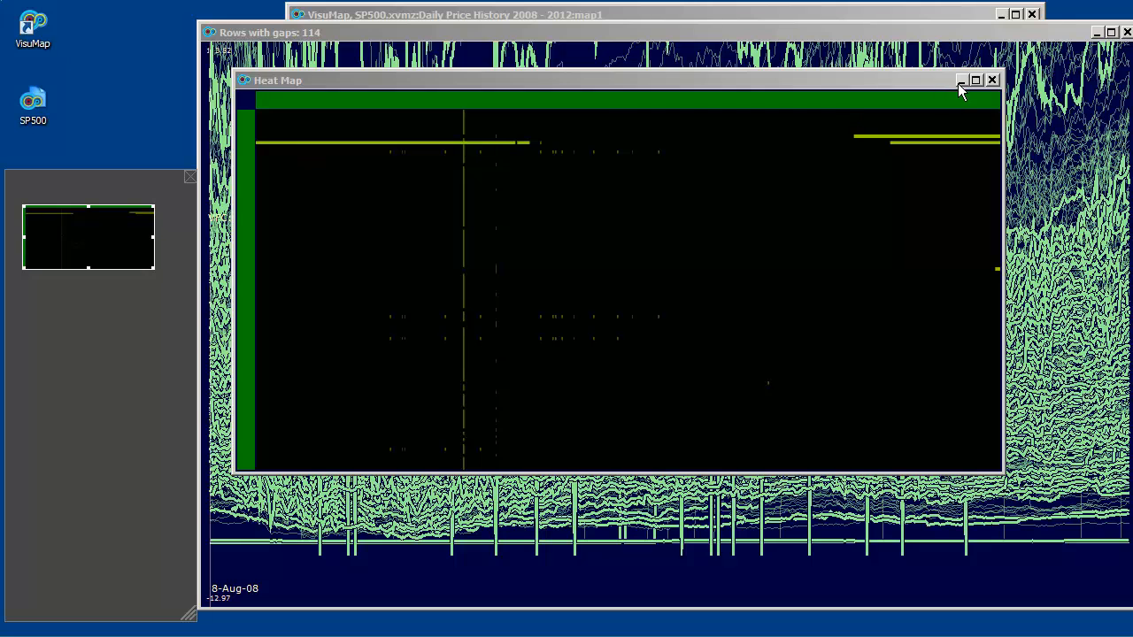
click(992, 80)
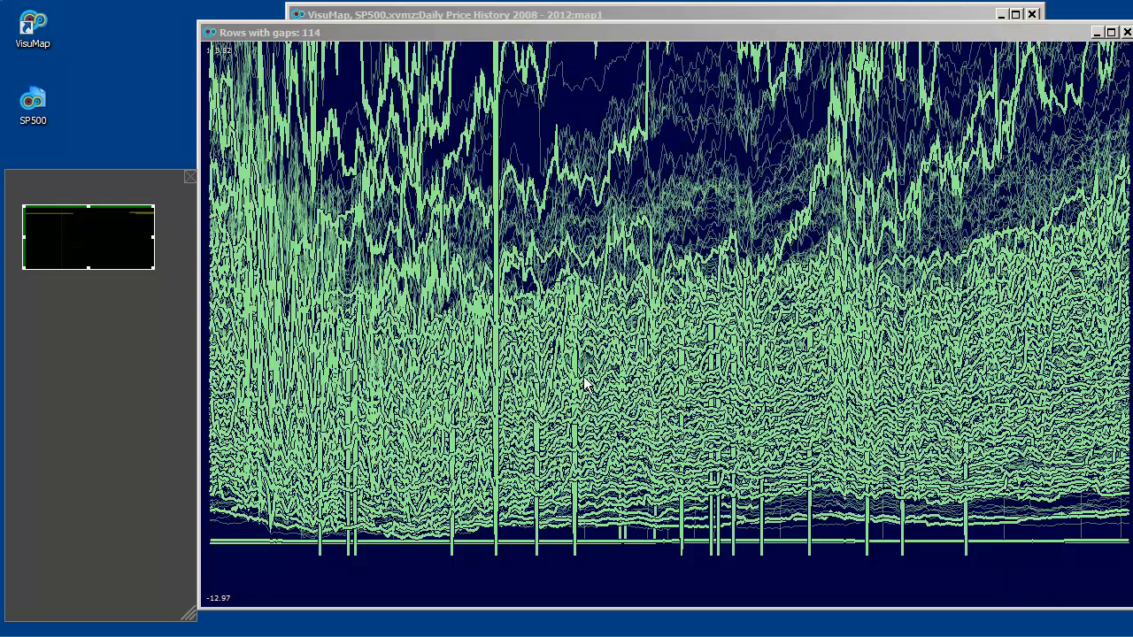
Step: Fix the gaps in the price history rows shown in the value diagram
right_click(554, 275)
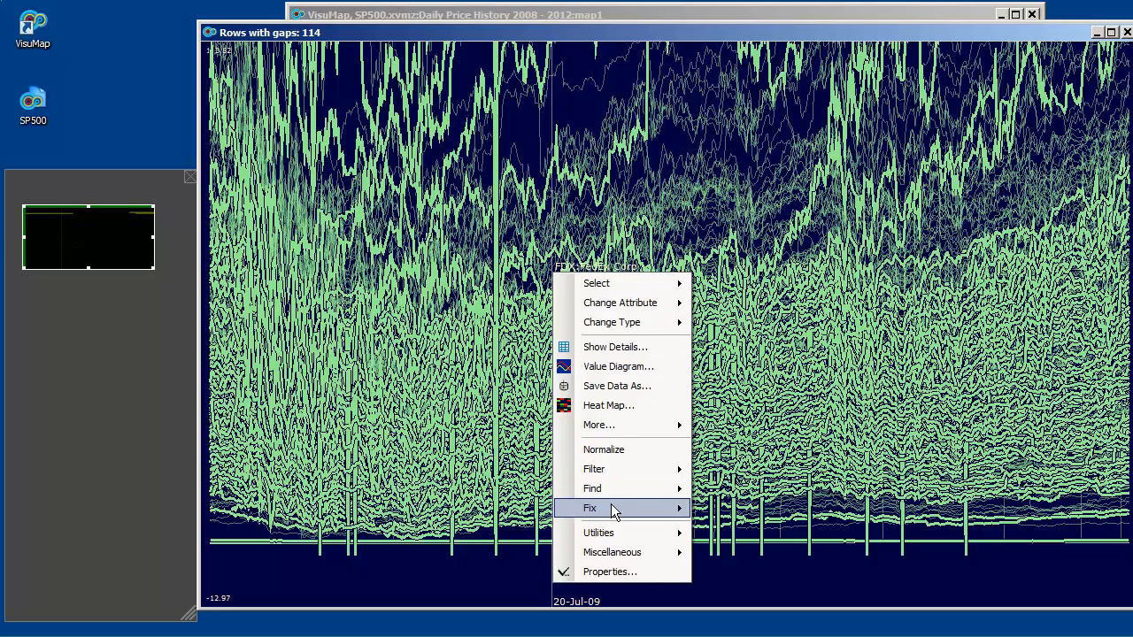
mouse_move(615, 512)
click(727, 510)
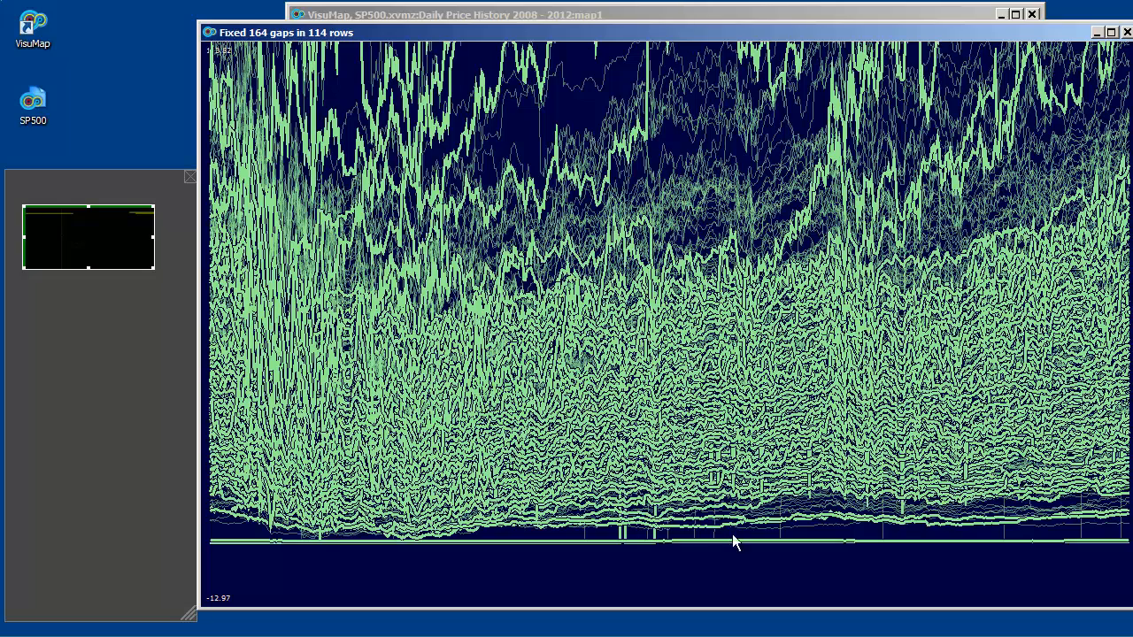
Step: Clear the selection and inspect the remaining curves that run along the zero line before rising
click(724, 551)
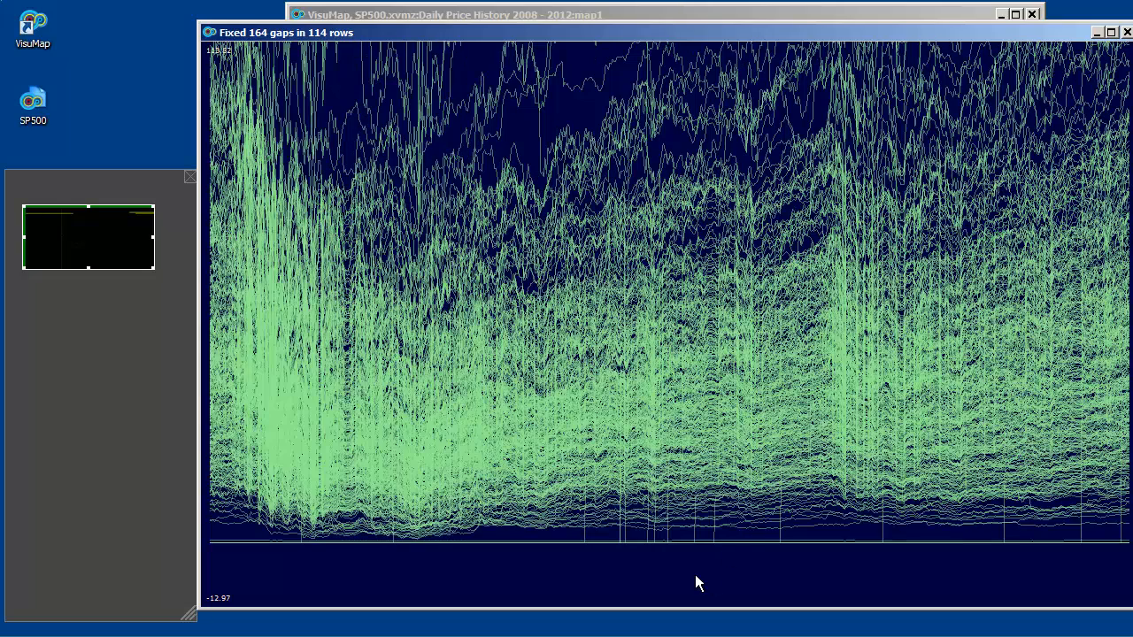
click(586, 542)
click(632, 539)
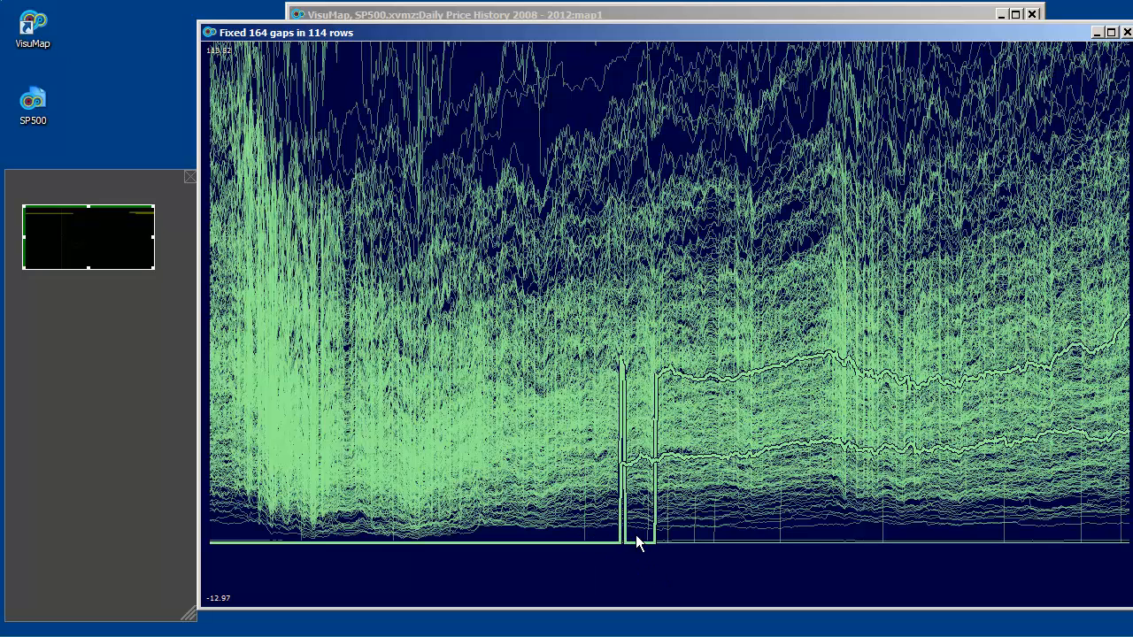
click(888, 532)
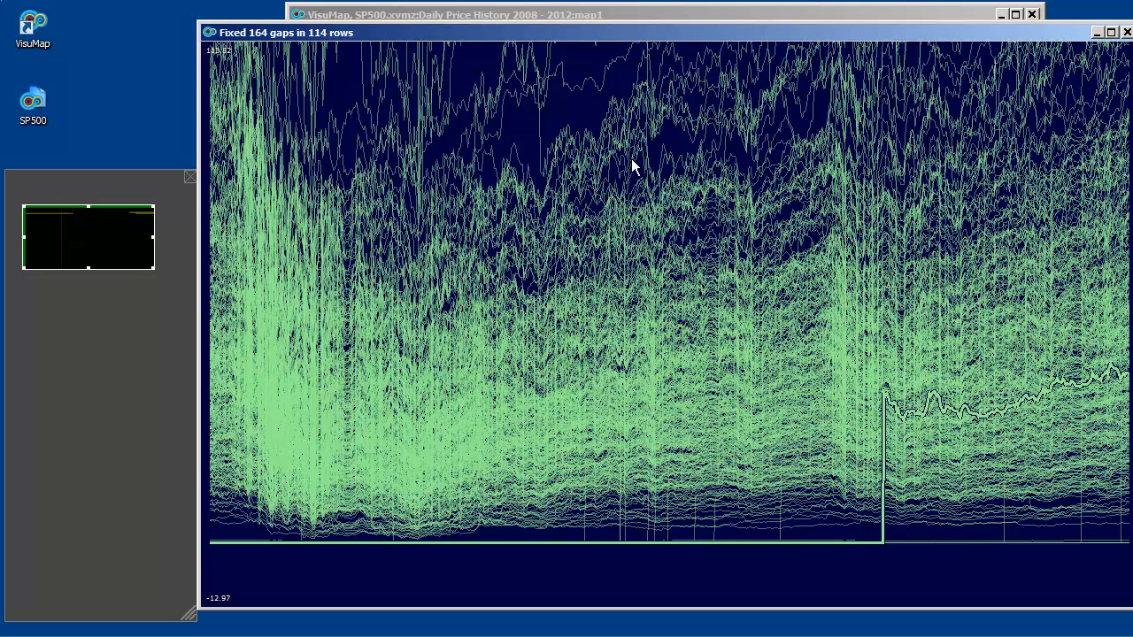
Step: Find the incomplete records among the price history rows
right_click(659, 156)
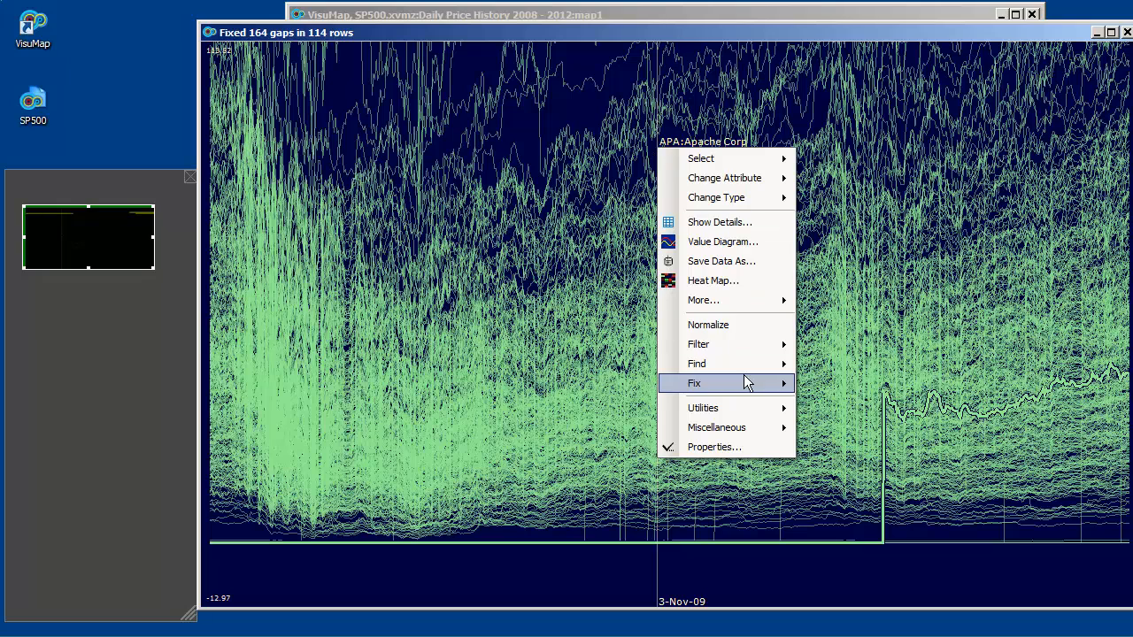
mouse_move(747, 364)
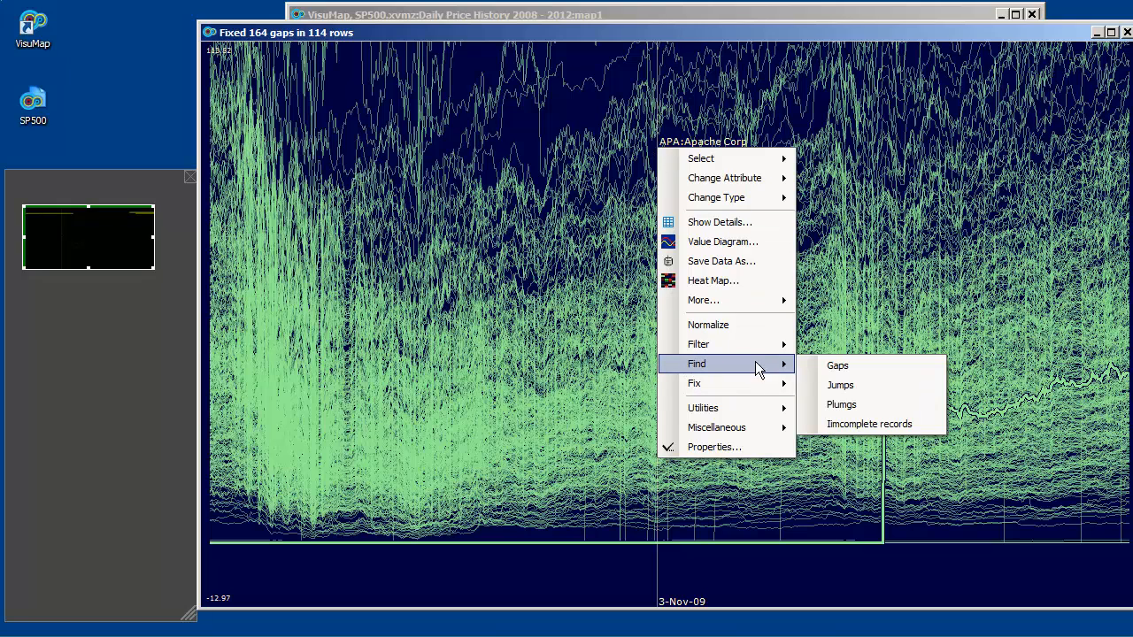
click(868, 424)
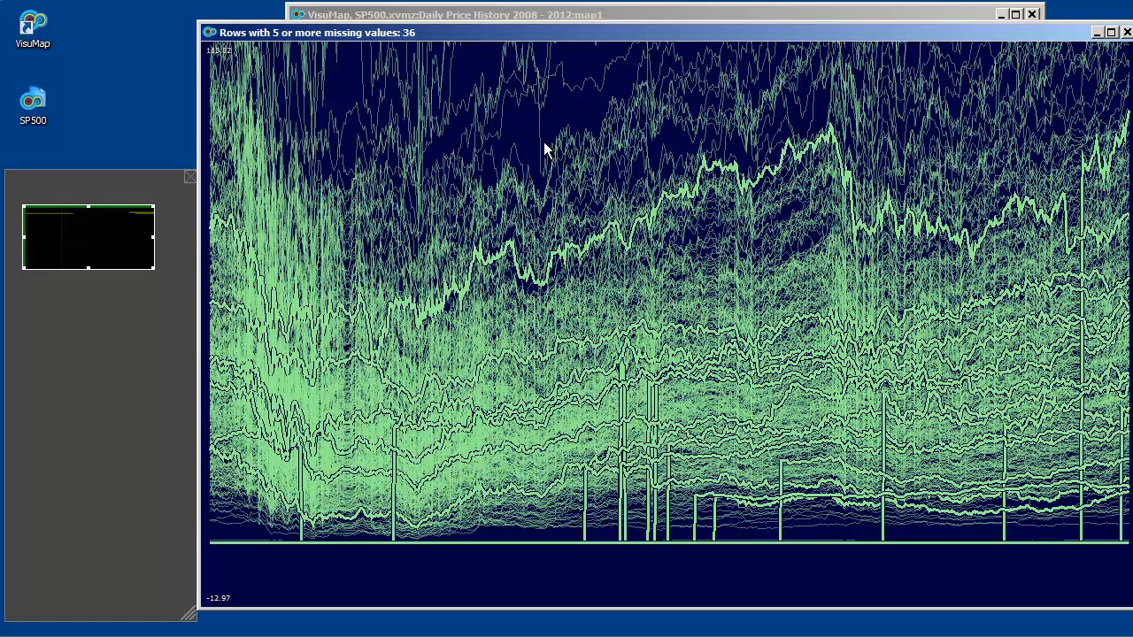
Step: Display the incomplete records in a Mountain View, rotate it to an oblique angle and move its window clear of the atlas
right_click(564, 180)
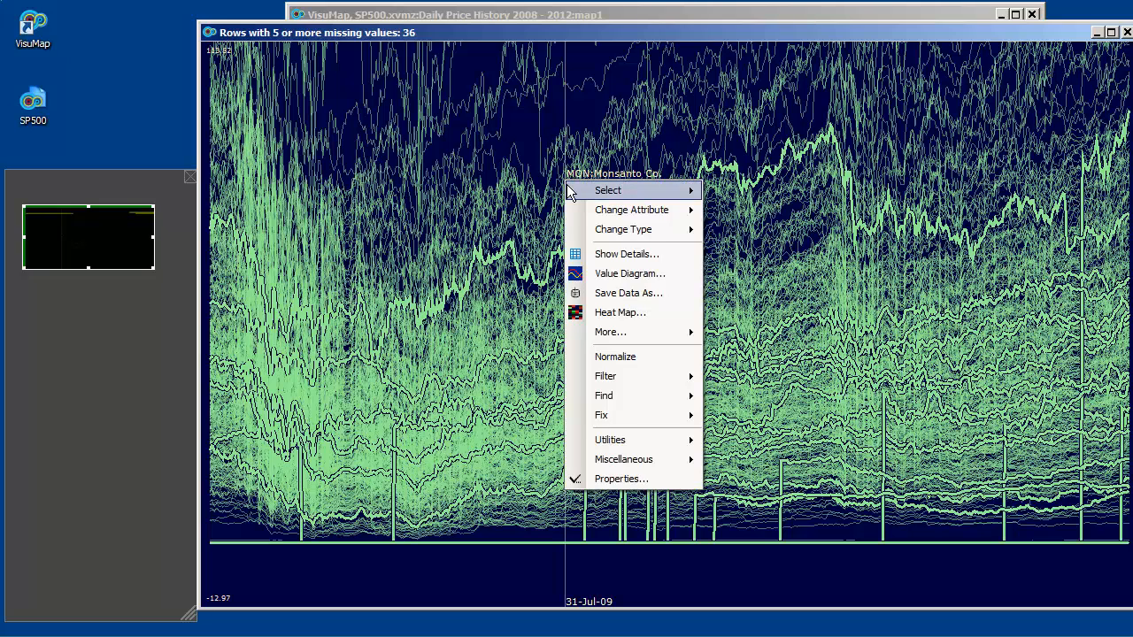
mouse_move(611, 334)
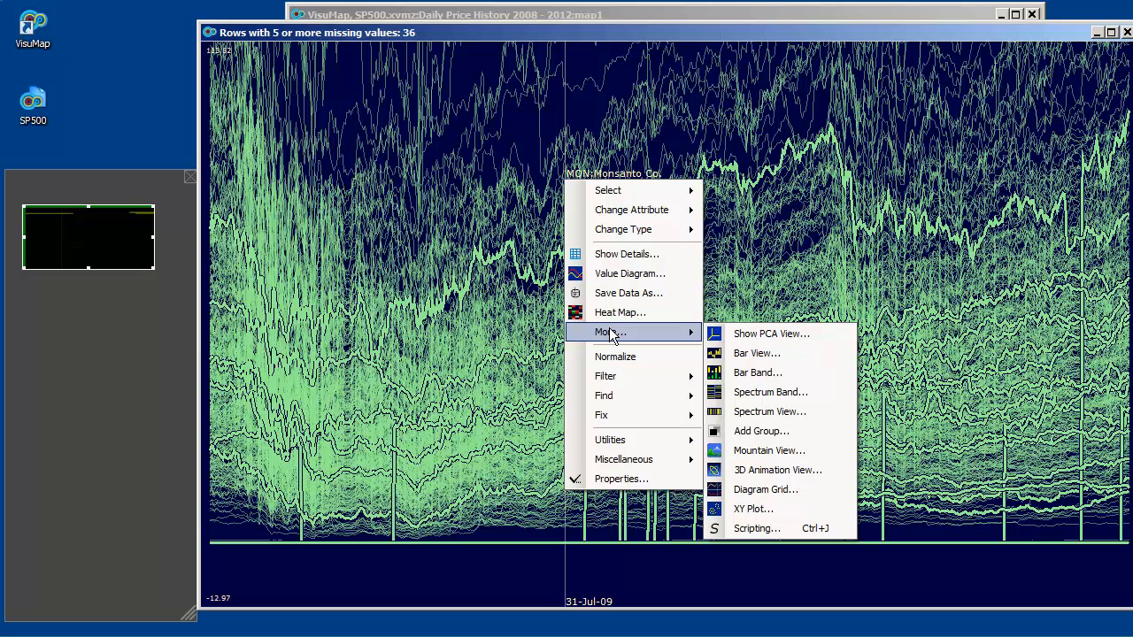
click(743, 451)
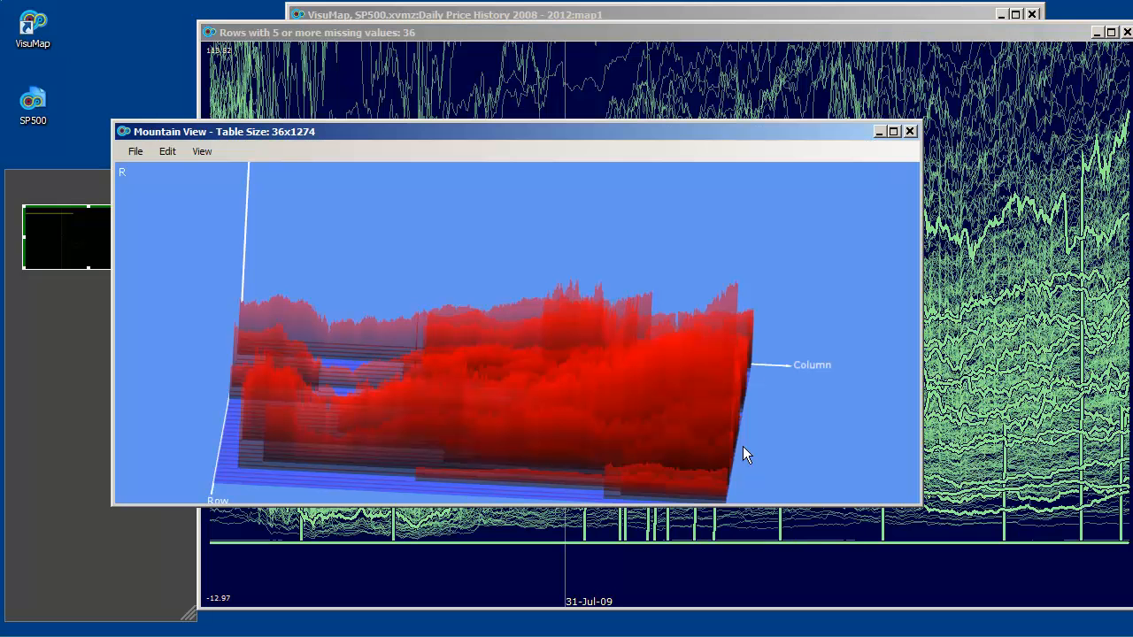
scroll(762, 445, up, 2)
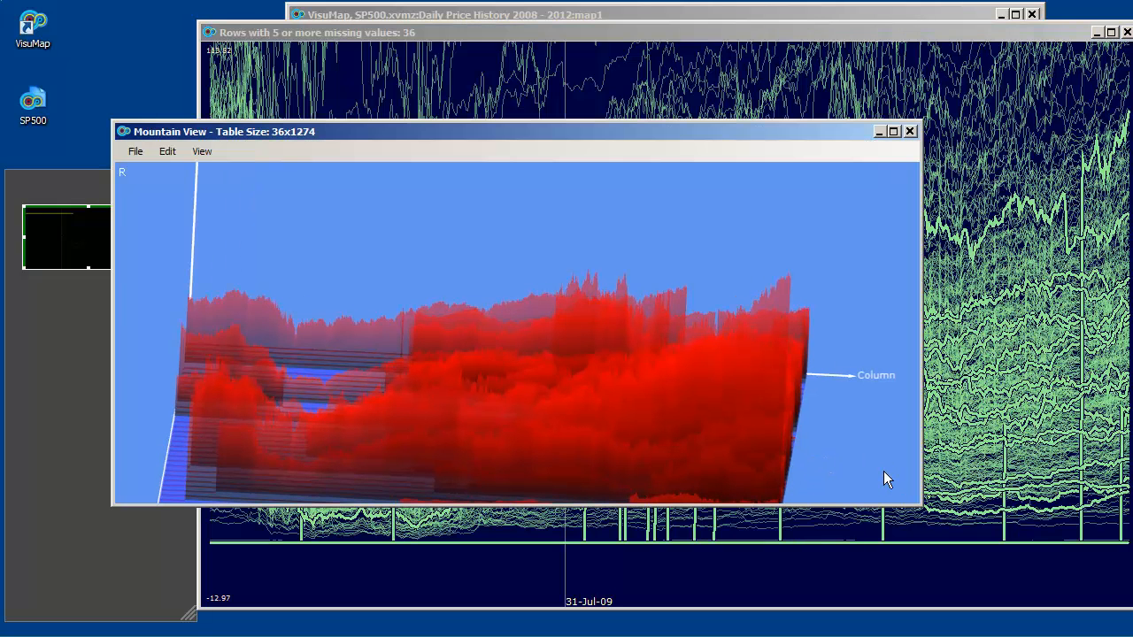
drag(708, 425, 581, 457)
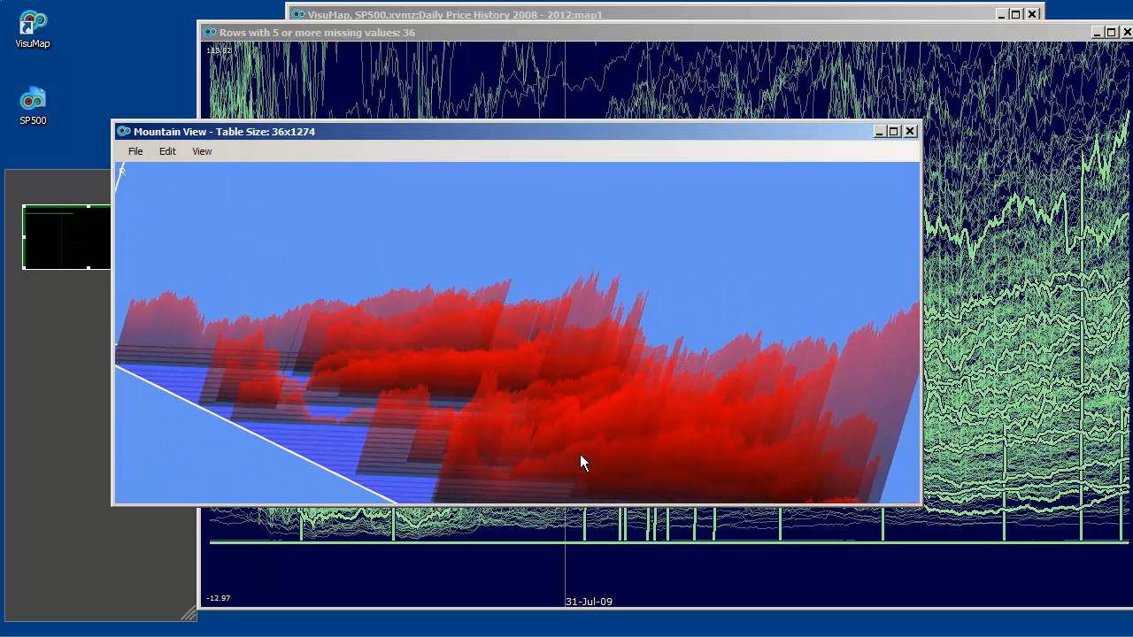
drag(607, 135, 721, 69)
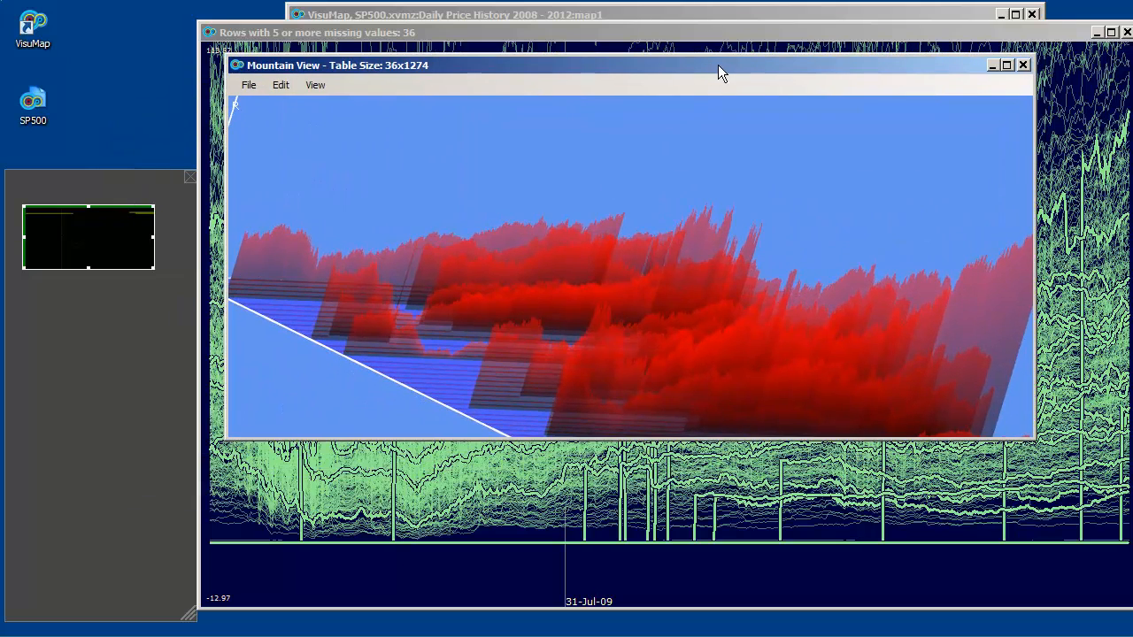
Step: Capture the Mountain View as an atlas item below the heat map thumbnail, then close the Mountain View
right_click(24, 295)
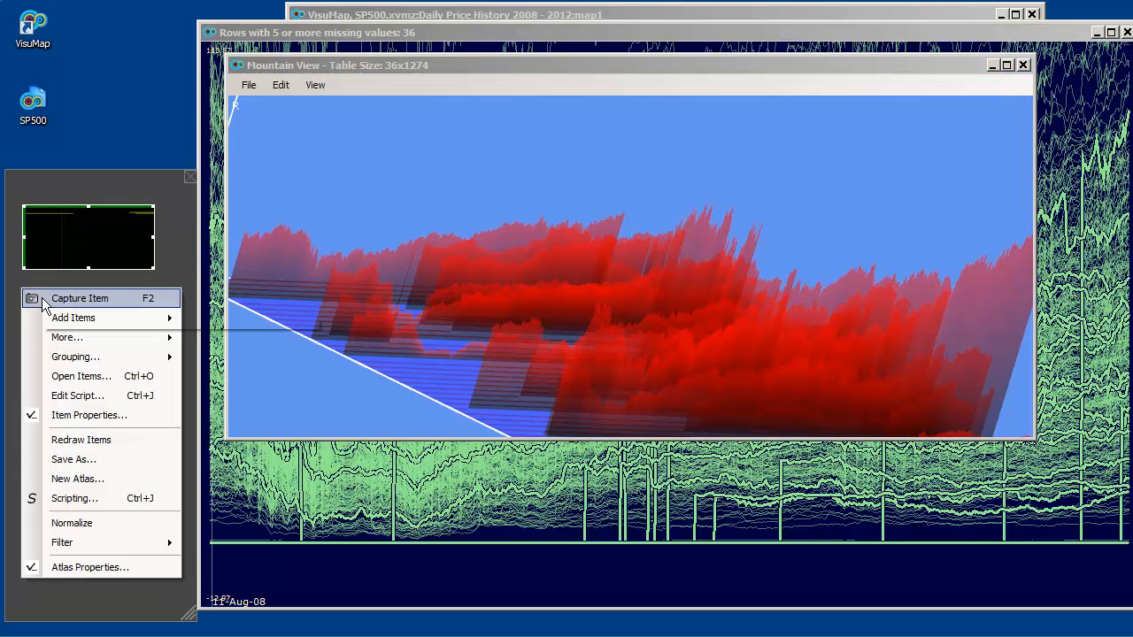
click(43, 299)
click(366, 215)
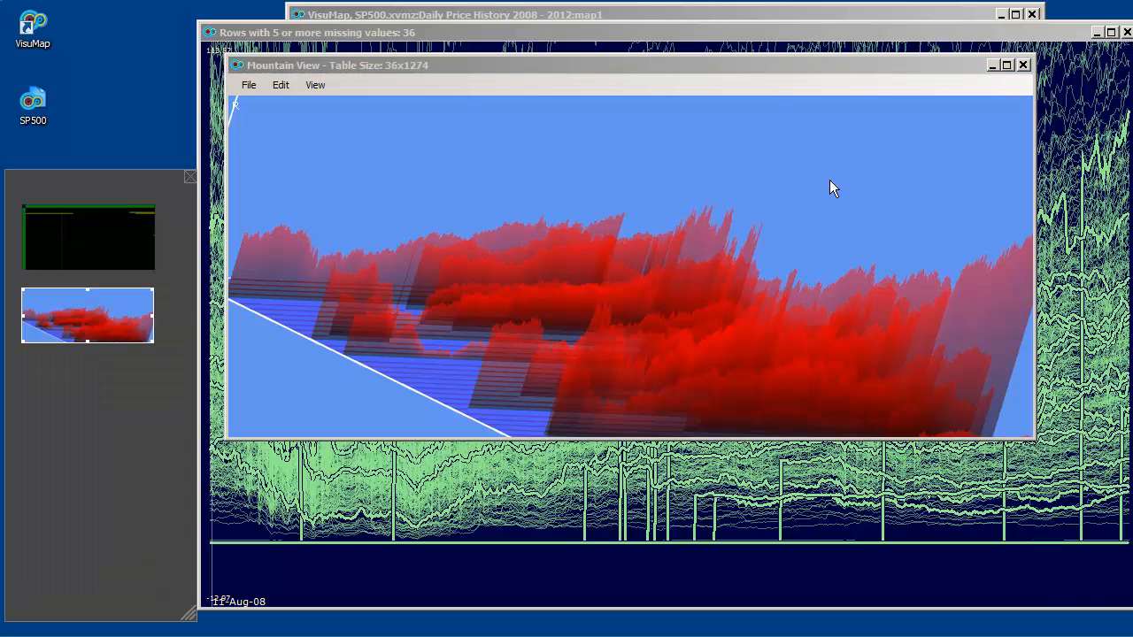
click(1027, 67)
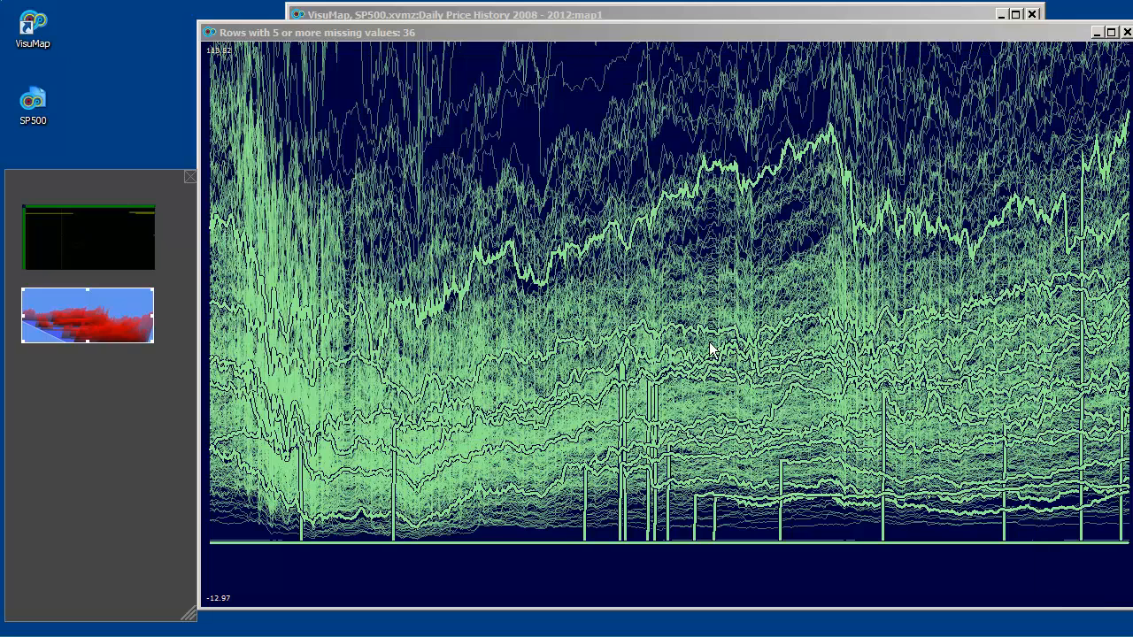
Step: Remove the selected incomplete records from the price history data
right_click(532, 298)
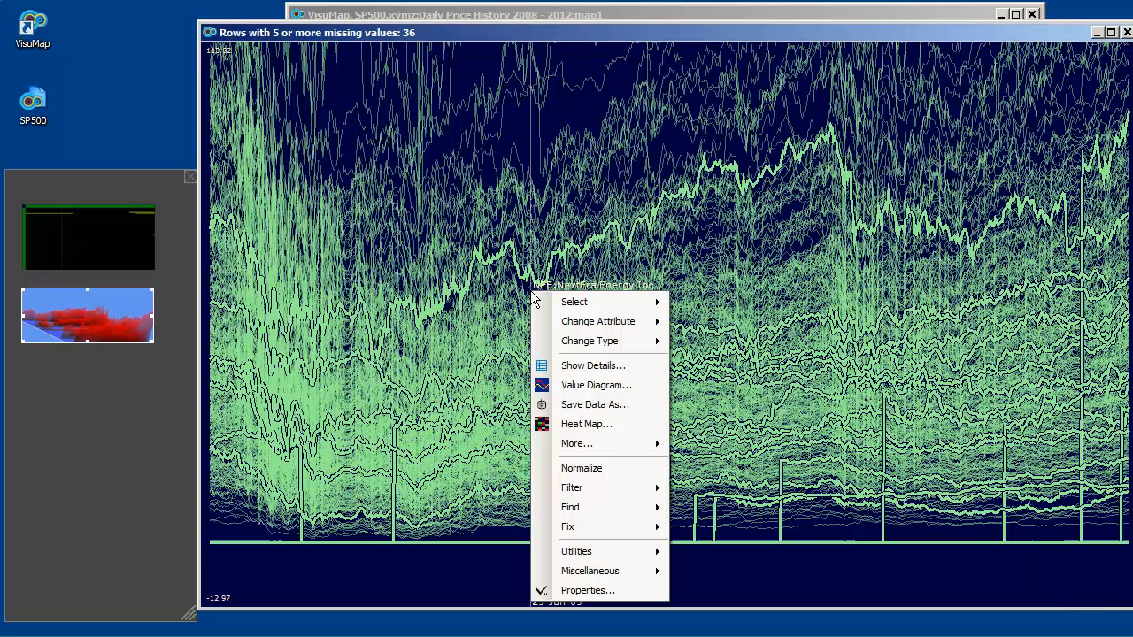
mouse_move(627, 529)
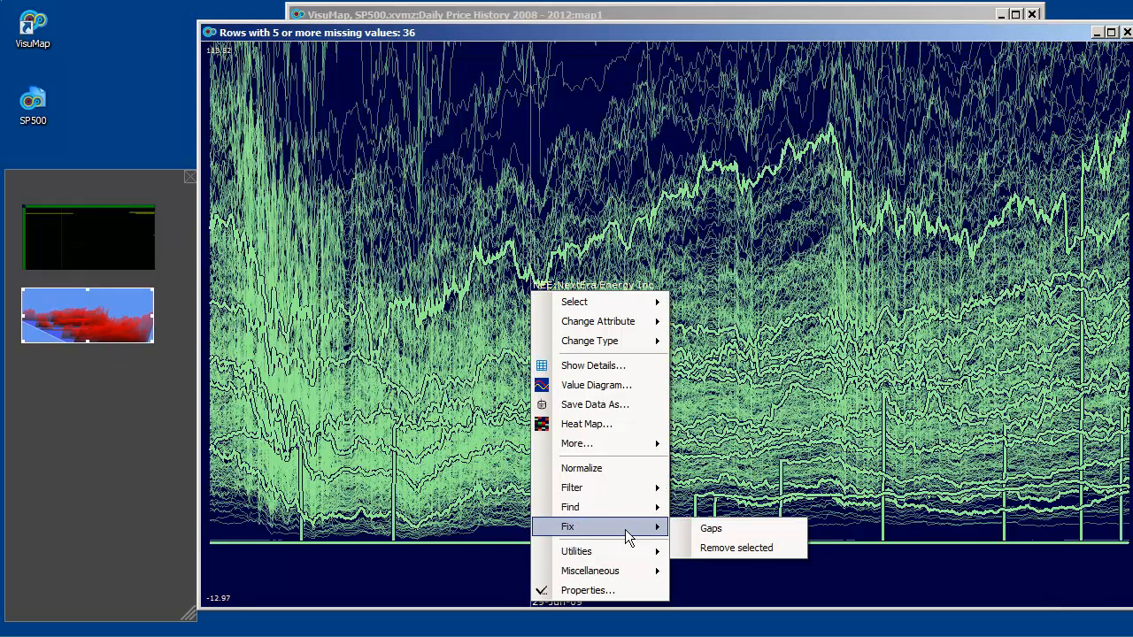
click(749, 549)
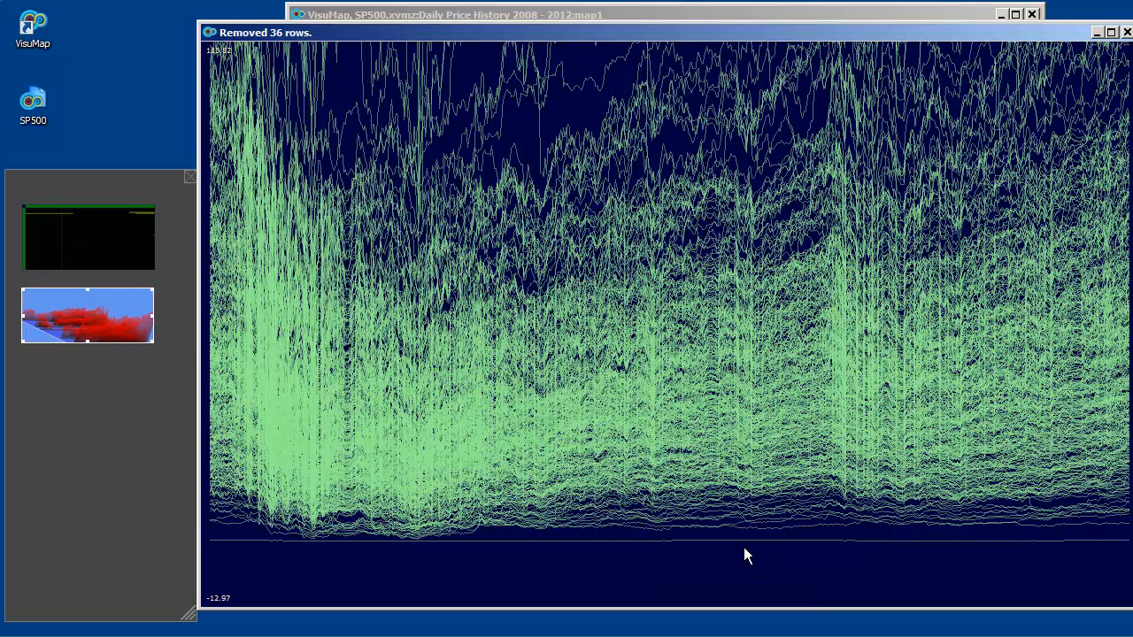
Step: Set both the horizontal and vertical scaling modes of the value diagram to AutoScaling and close its configuration window
right_click(534, 137)
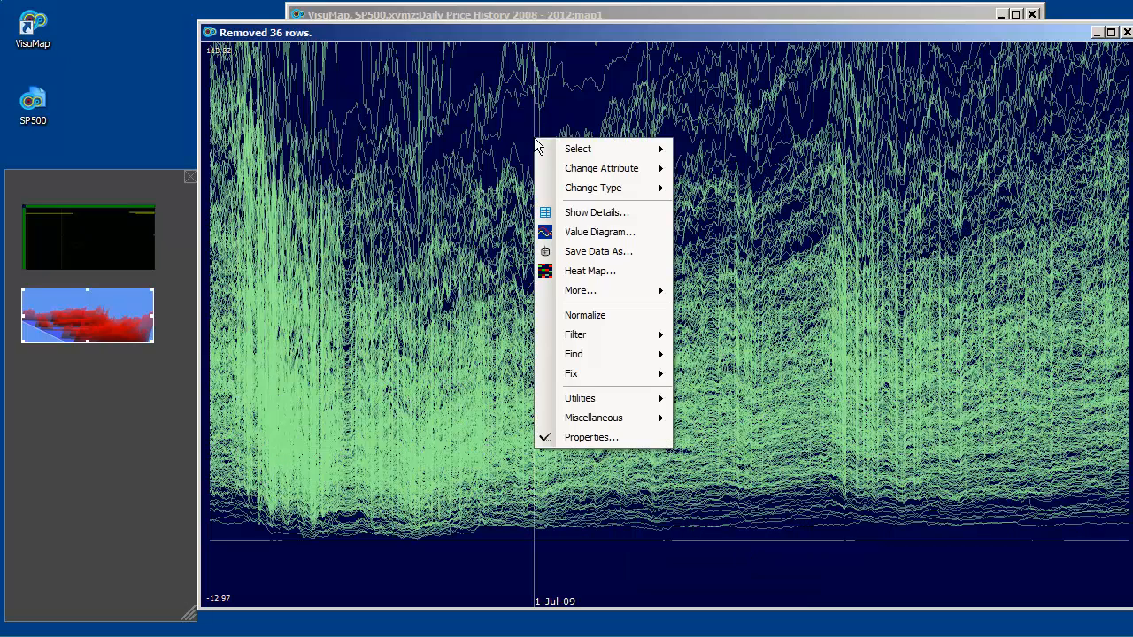
click(605, 440)
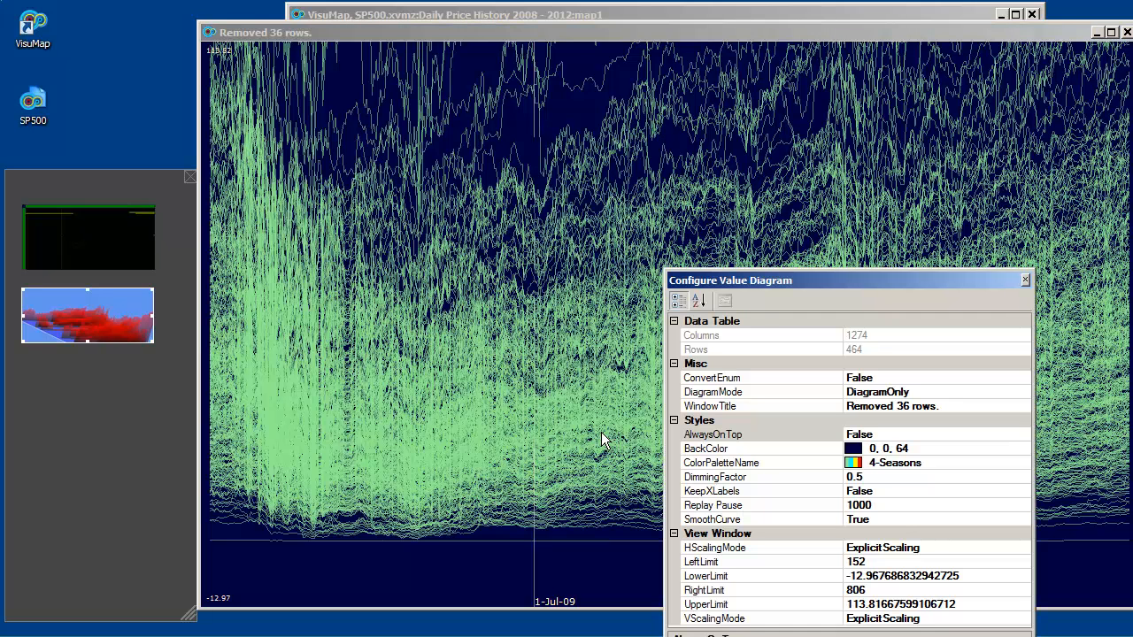
click(929, 551)
click(1024, 548)
click(901, 566)
double_click(930, 619)
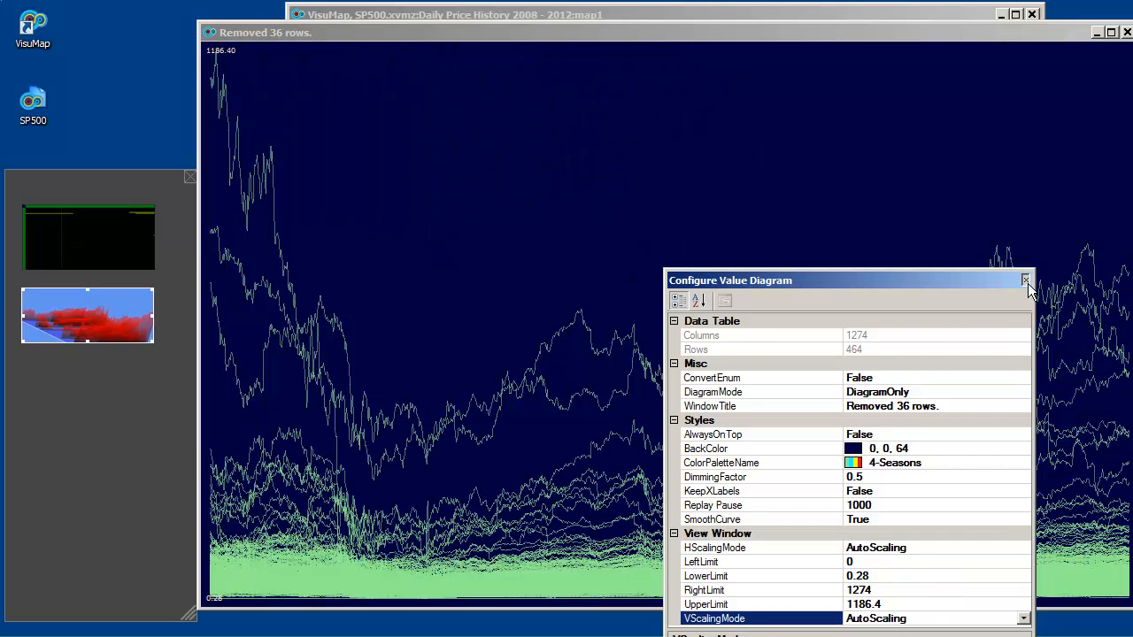
click(1025, 279)
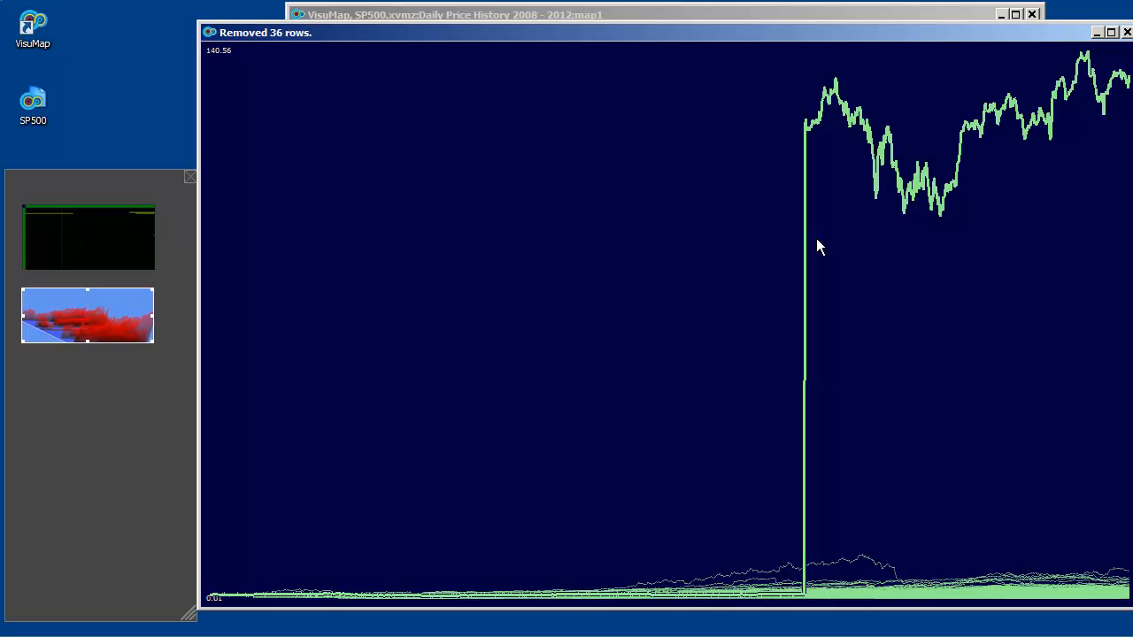
Step: Show the selected outlier curve in its own value diagram, capture it as an atlas item below the Mountain View thumbnail and close the diagram
right_click(707, 231)
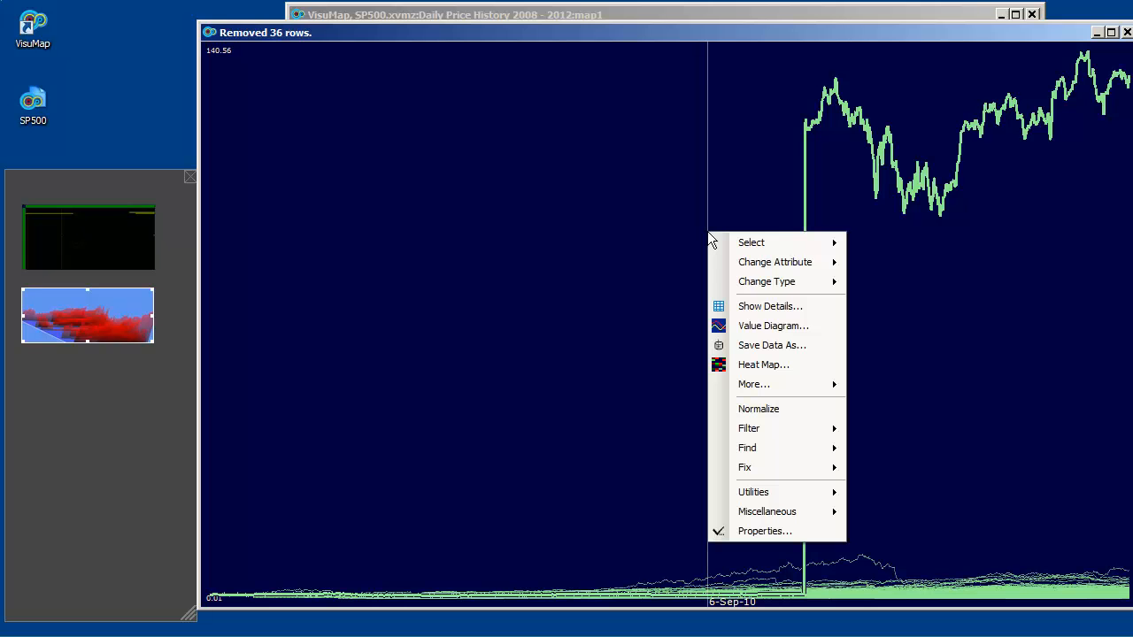
click(755, 332)
right_click(26, 370)
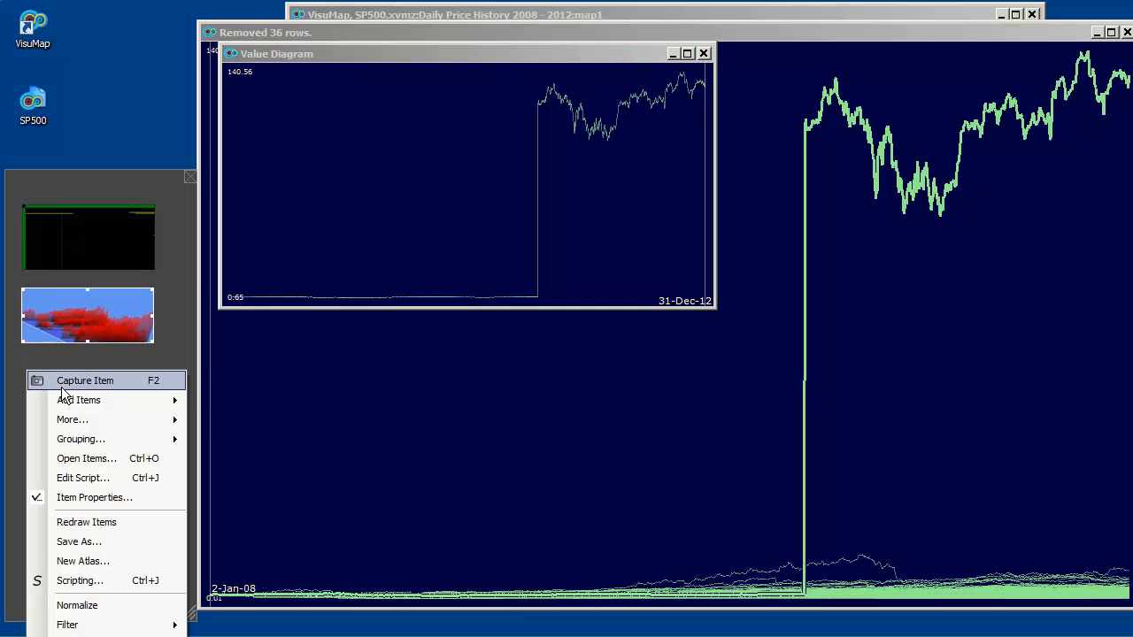
click(65, 381)
click(275, 210)
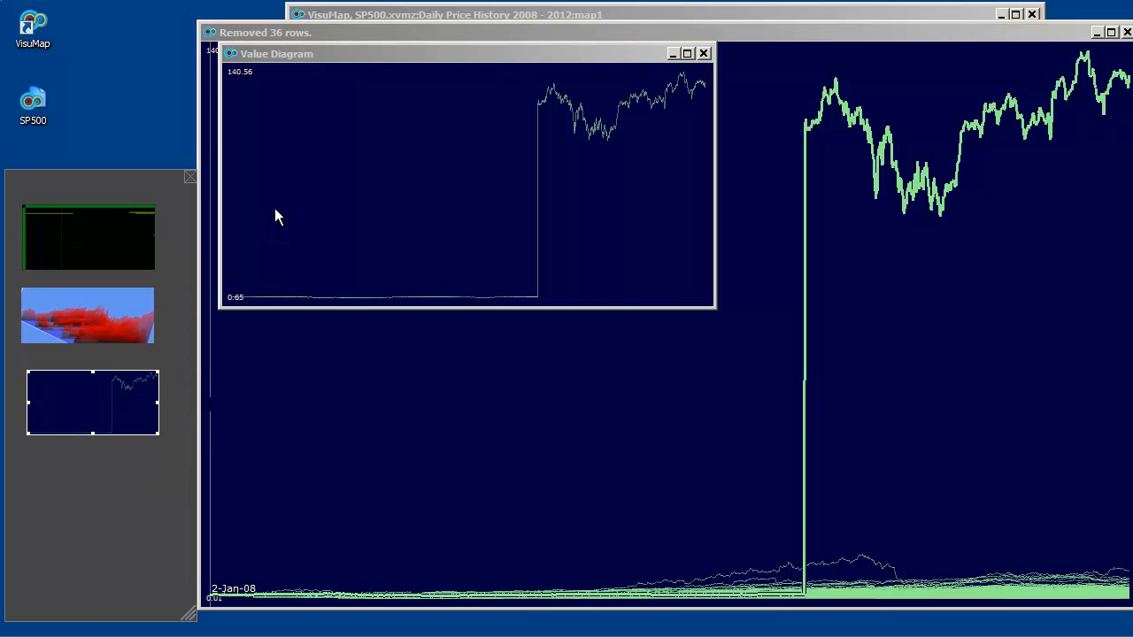
click(703, 54)
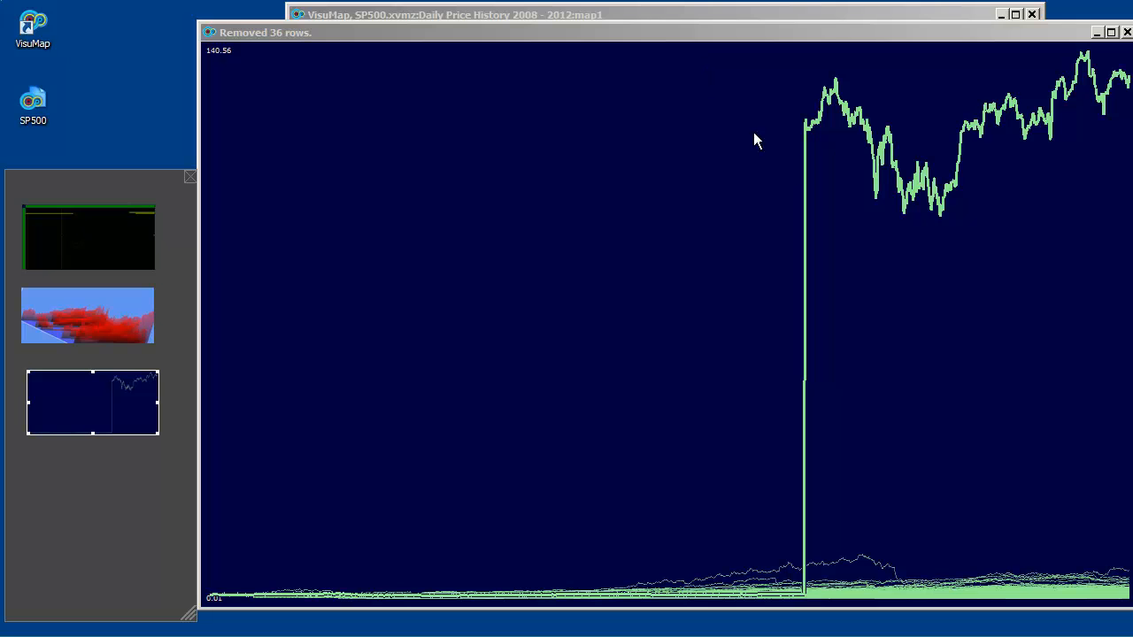
Step: Remove the selected outlier record with the sudden price jump from the price history data
right_click(769, 233)
mouse_move(832, 468)
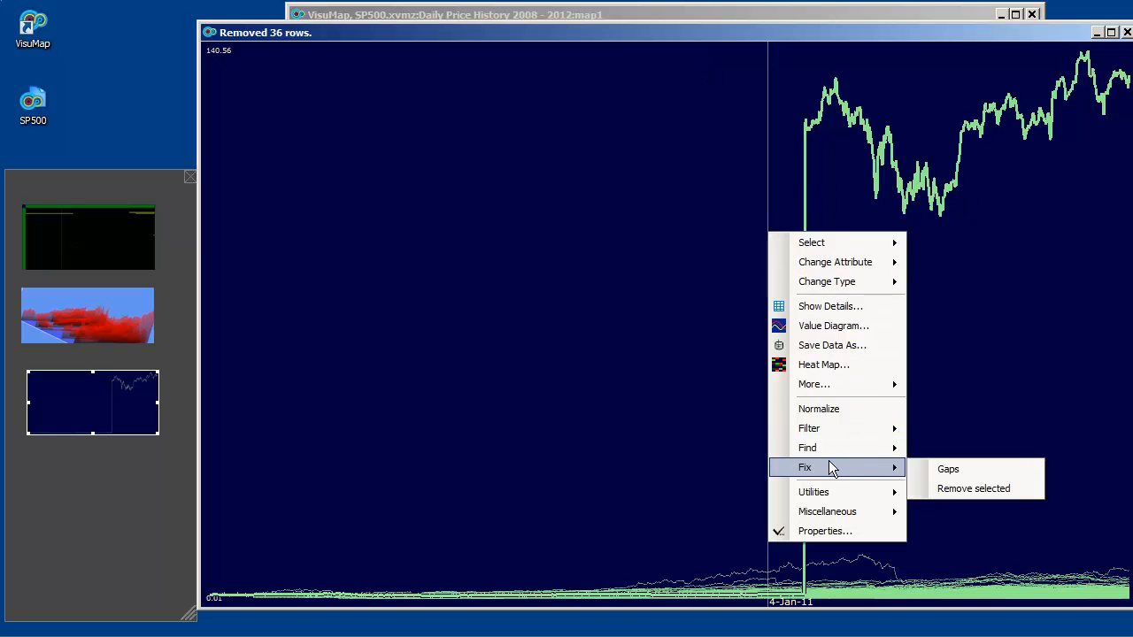
click(946, 491)
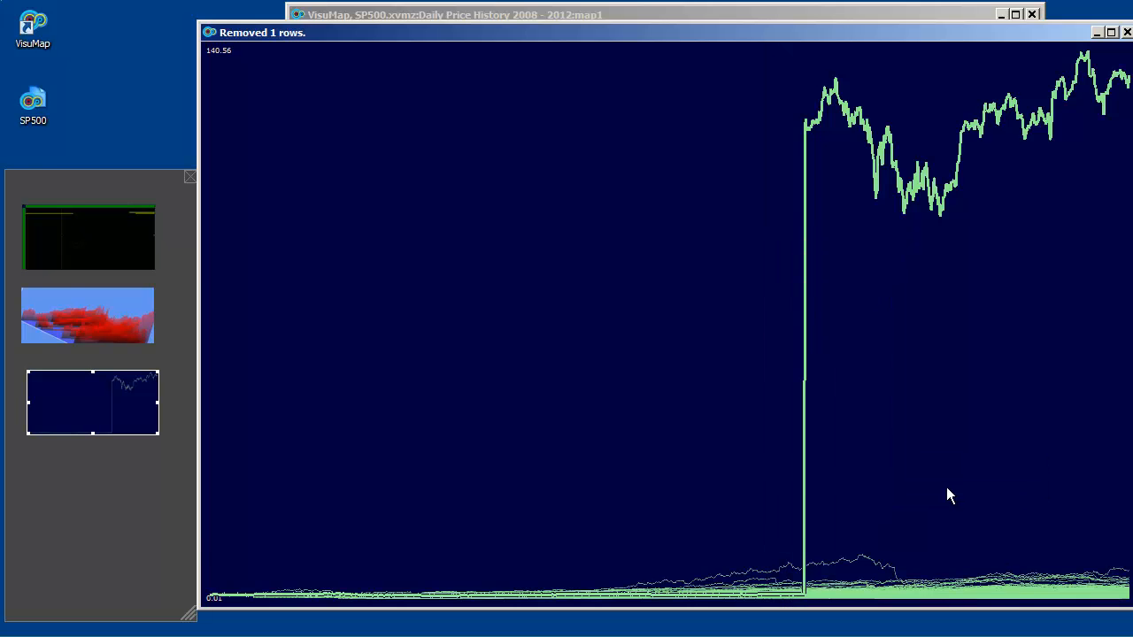
Step: Select all remaining price curves, save them as dataset "Normalized Price History" while switching to it, and close the value diagram window
drag(401, 469, 316, 599)
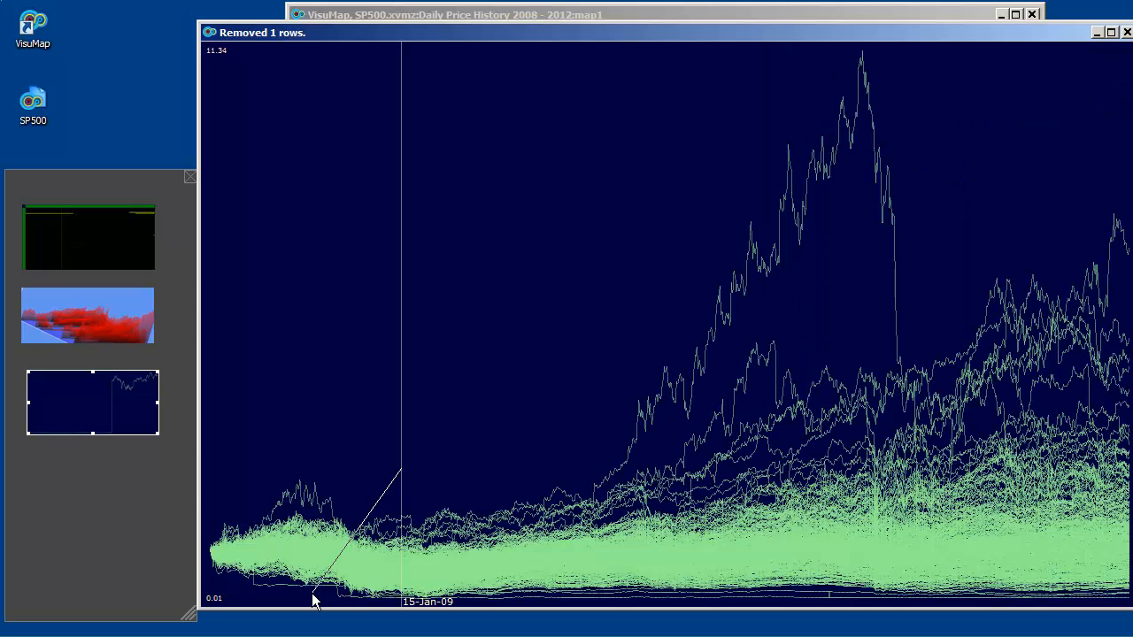
right_click(564, 245)
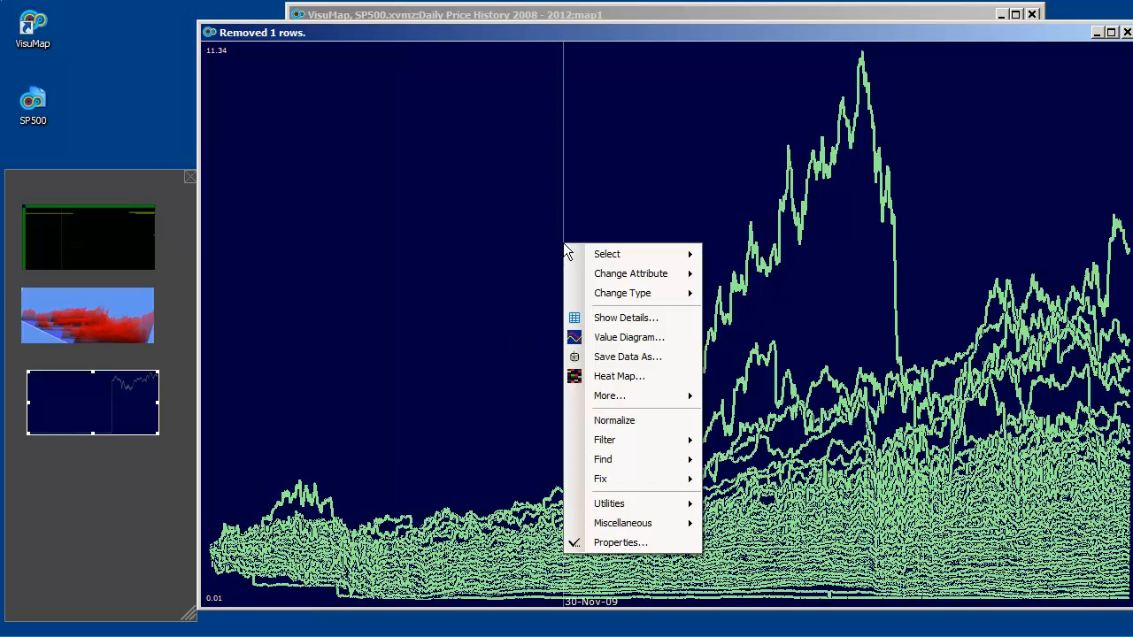
click(655, 358)
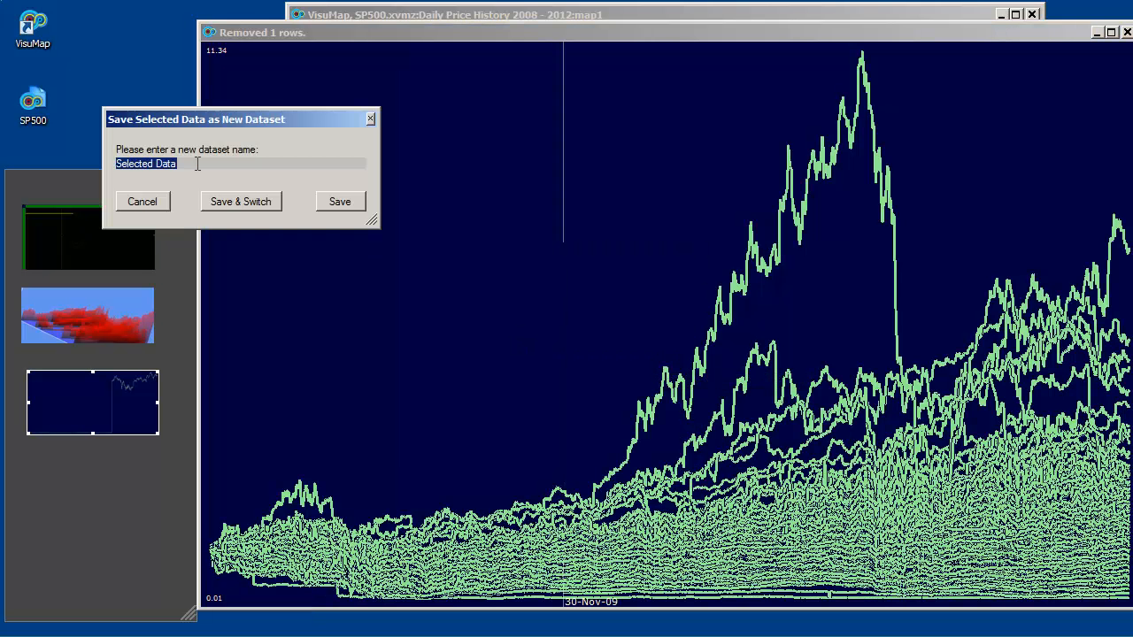
text(Normalized Price History)
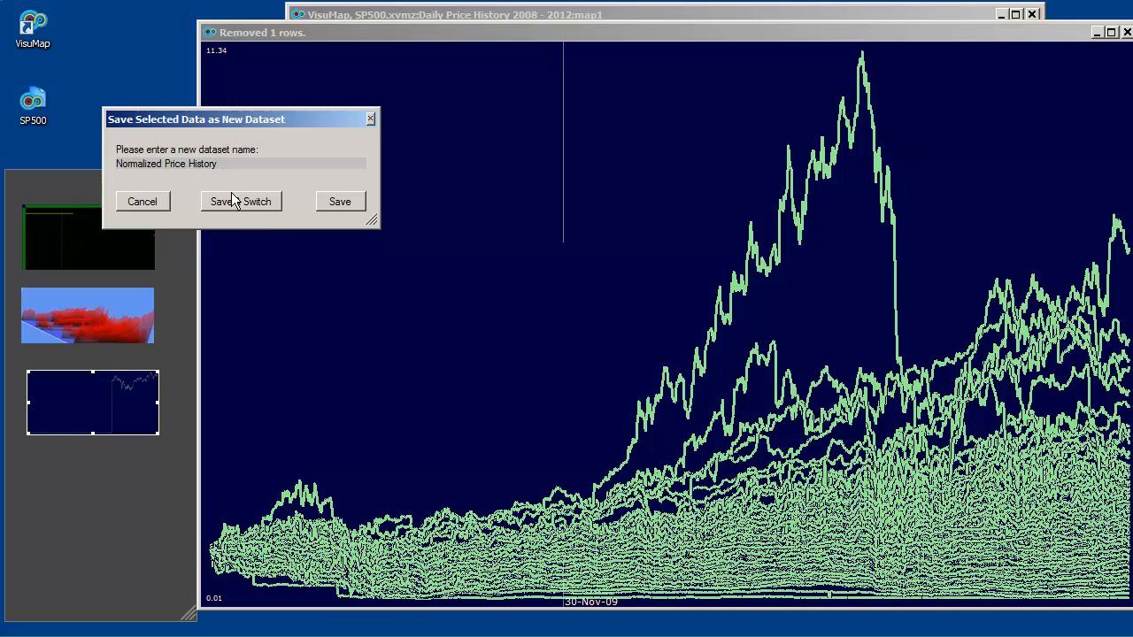
click(268, 205)
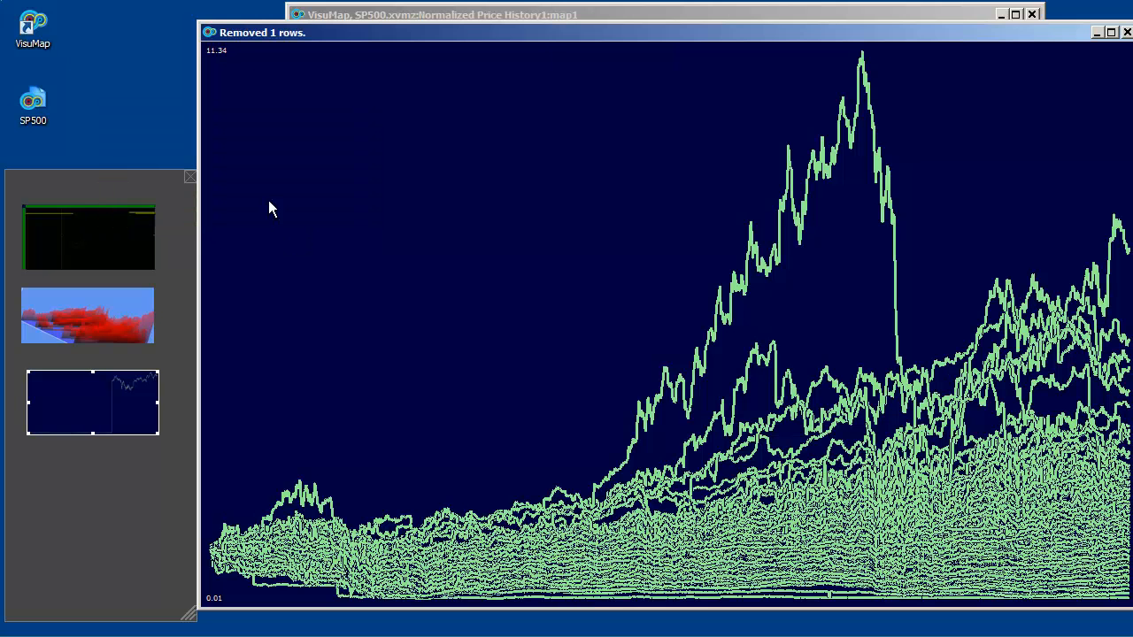
click(1127, 33)
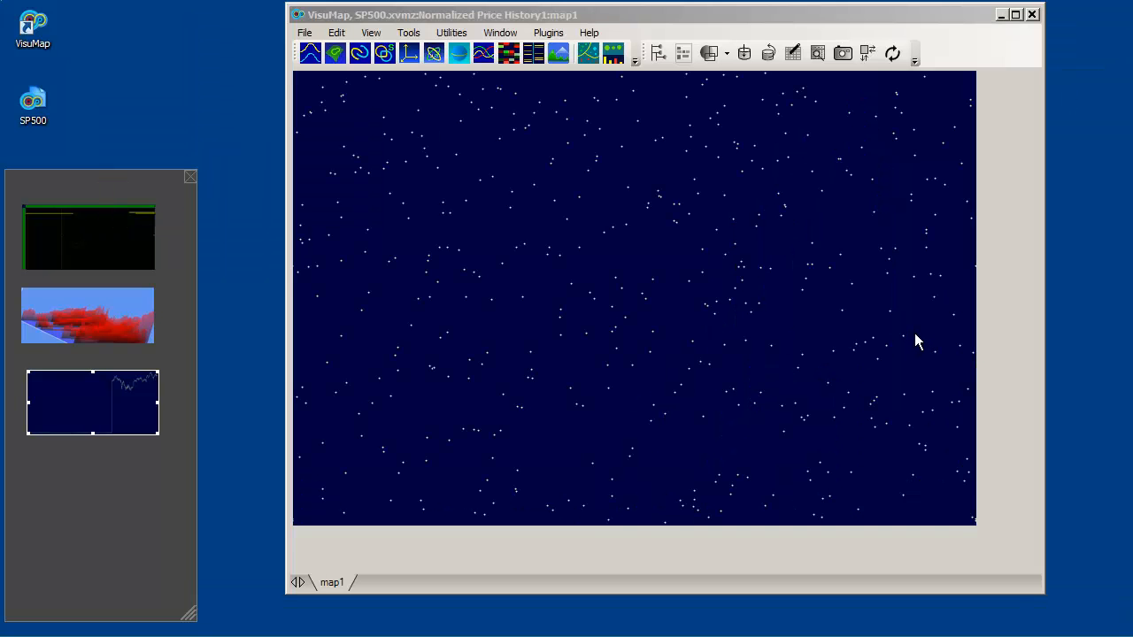
Step: Run an RPM mapping simulation on the new dataset from a reset state, close its control panel and shift the map to centre the cluster
click(311, 55)
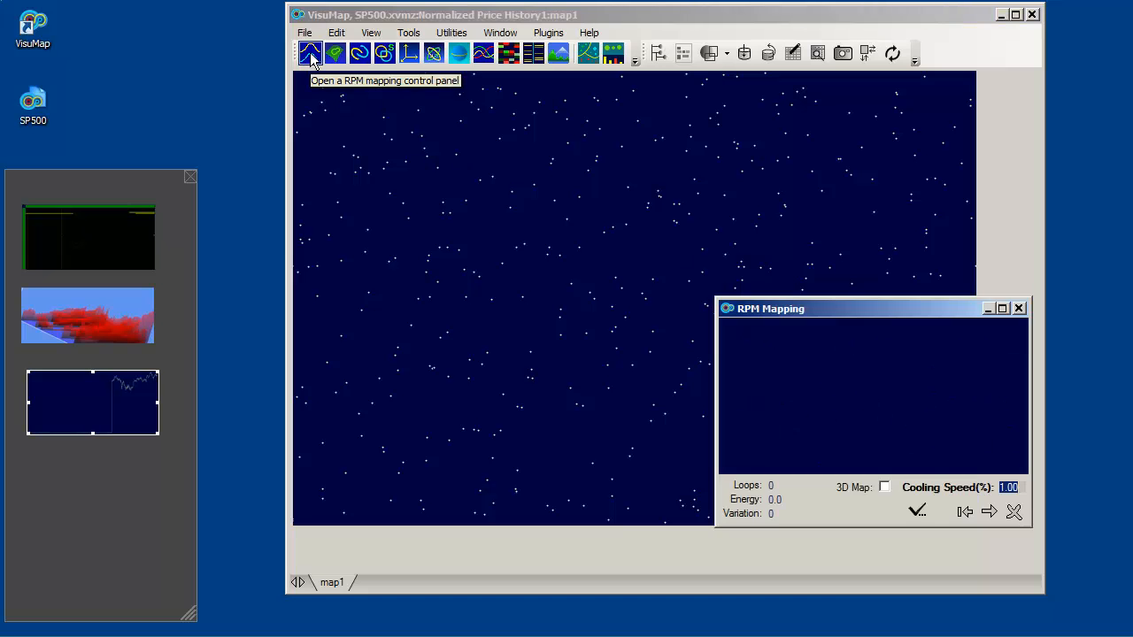
click(967, 513)
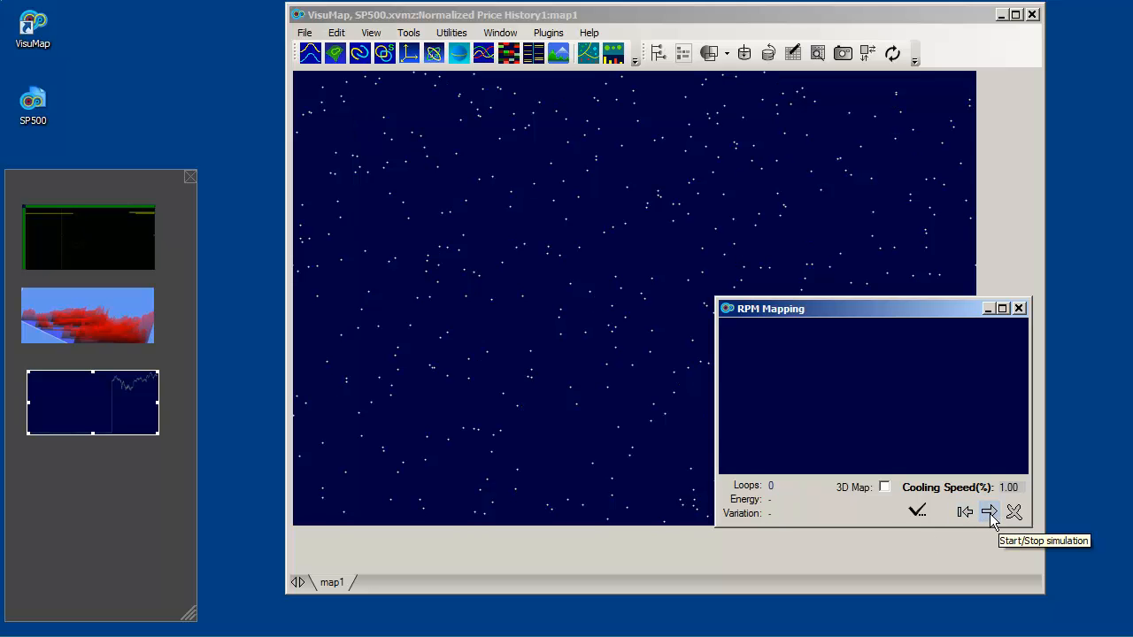
click(990, 515)
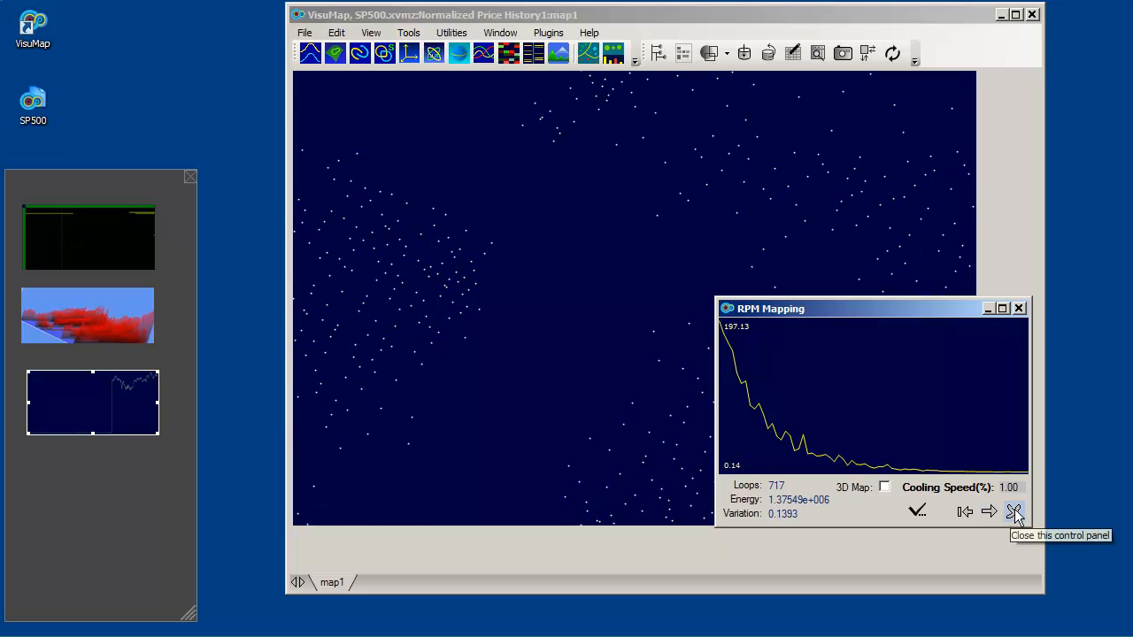
click(1014, 514)
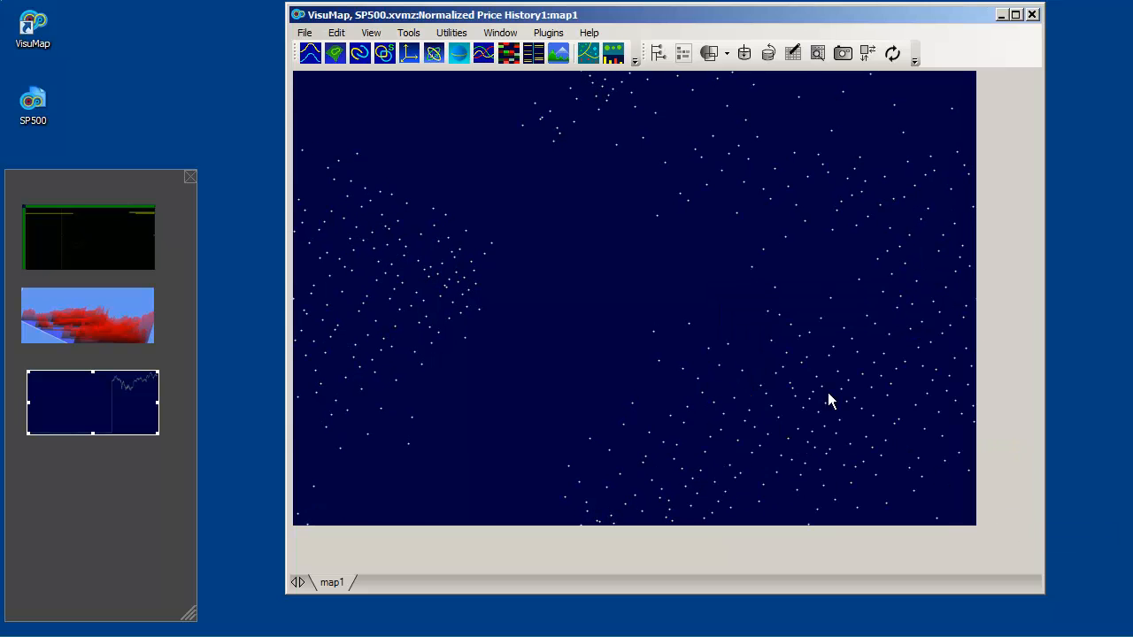
drag(757, 307, 541, 208)
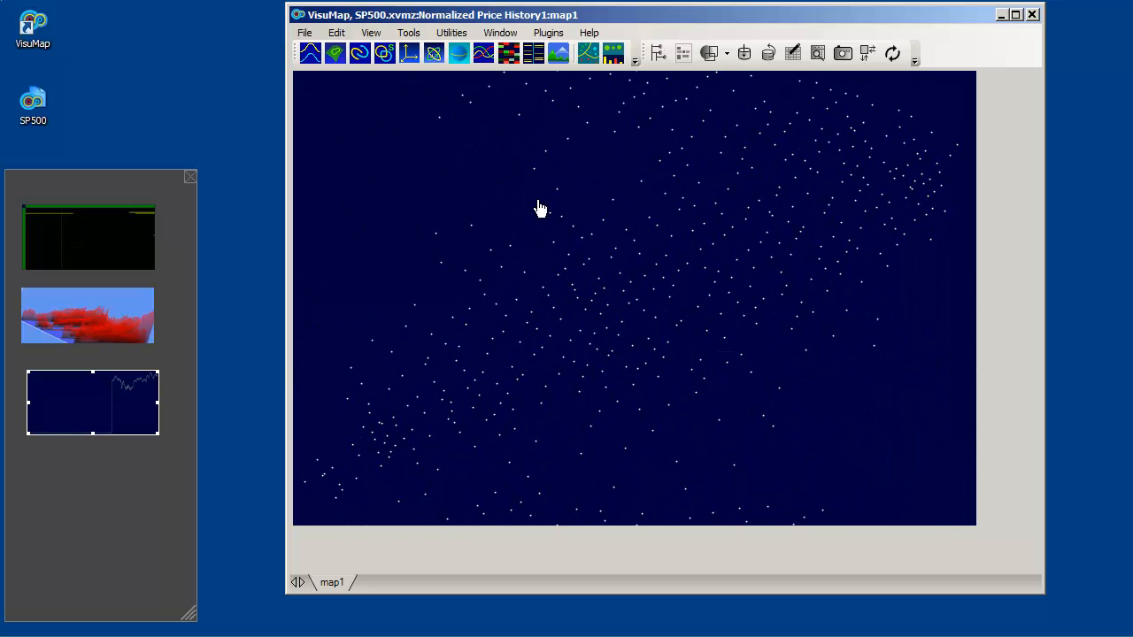
Step: Sort the SP500 Components data details by Capitalization, apply that column to the map's body sizes, and close the details and Organizer windows
click(658, 53)
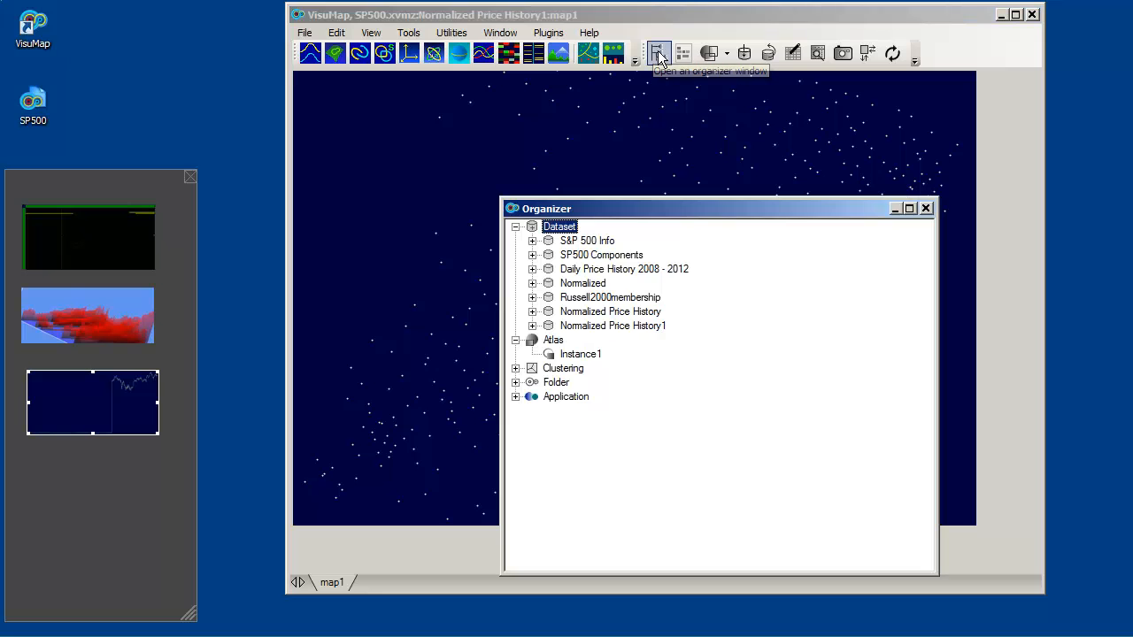
right_click(617, 258)
mouse_move(690, 460)
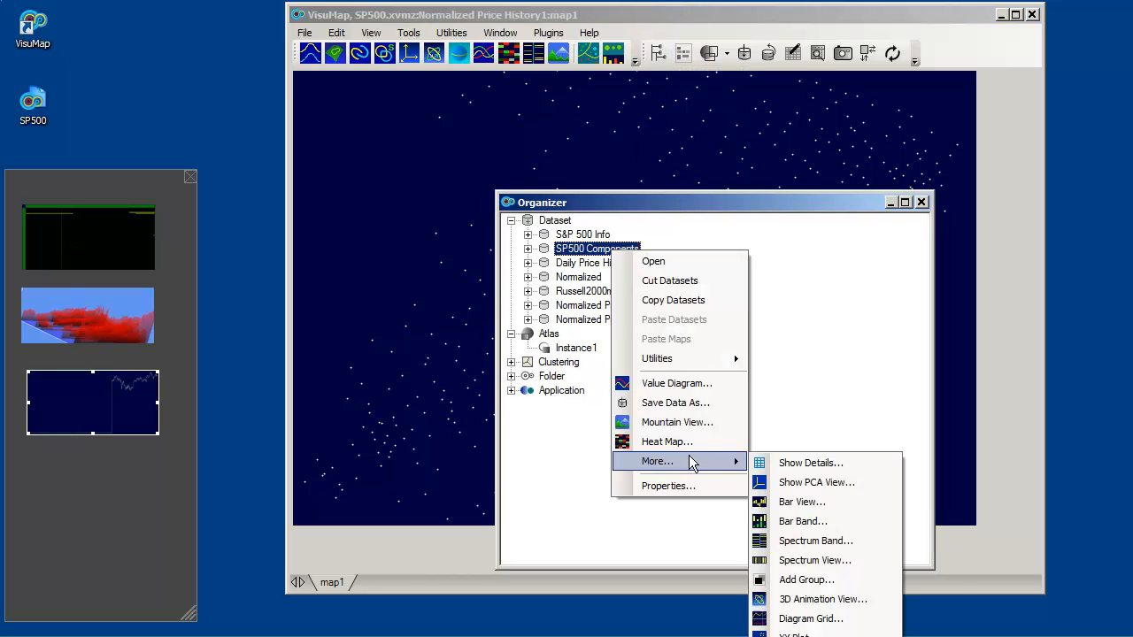
click(817, 470)
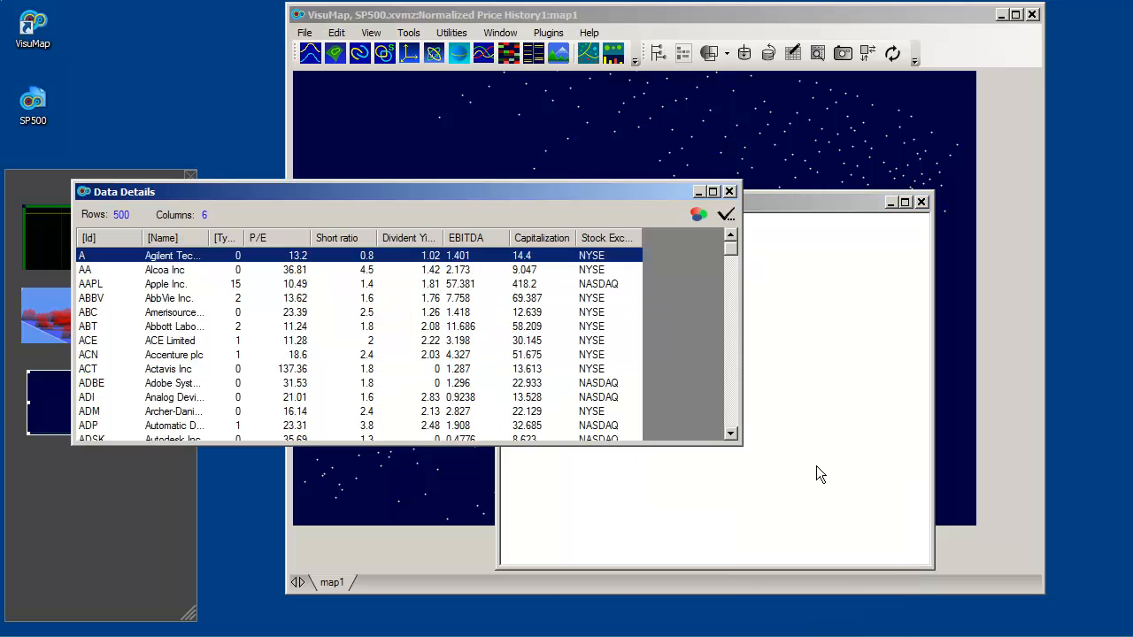
click(556, 238)
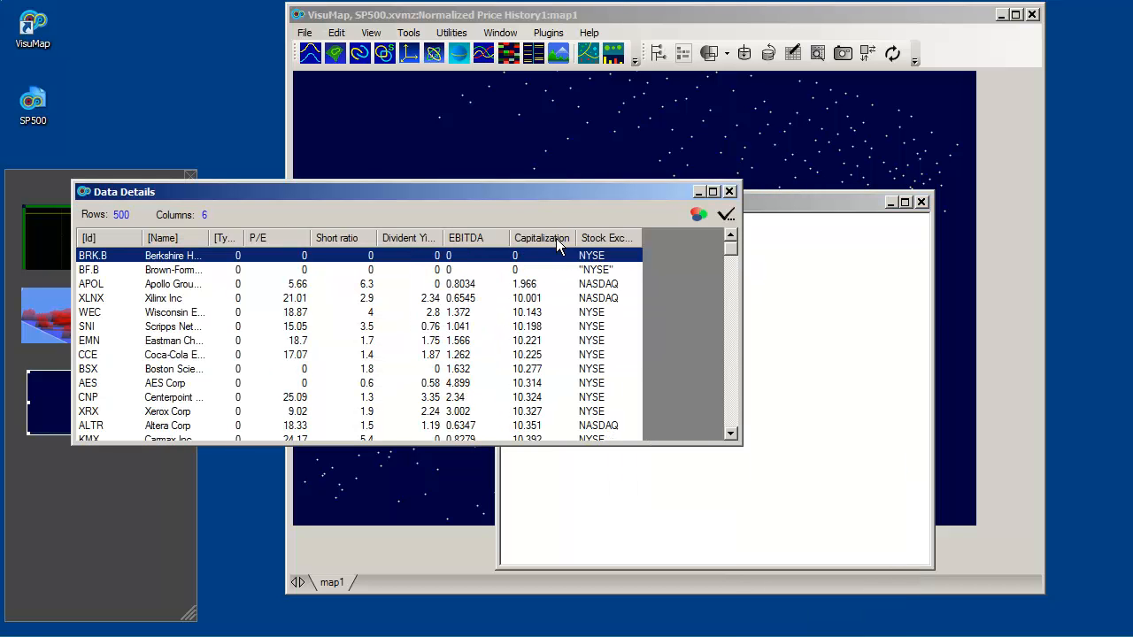
click(698, 215)
click(730, 192)
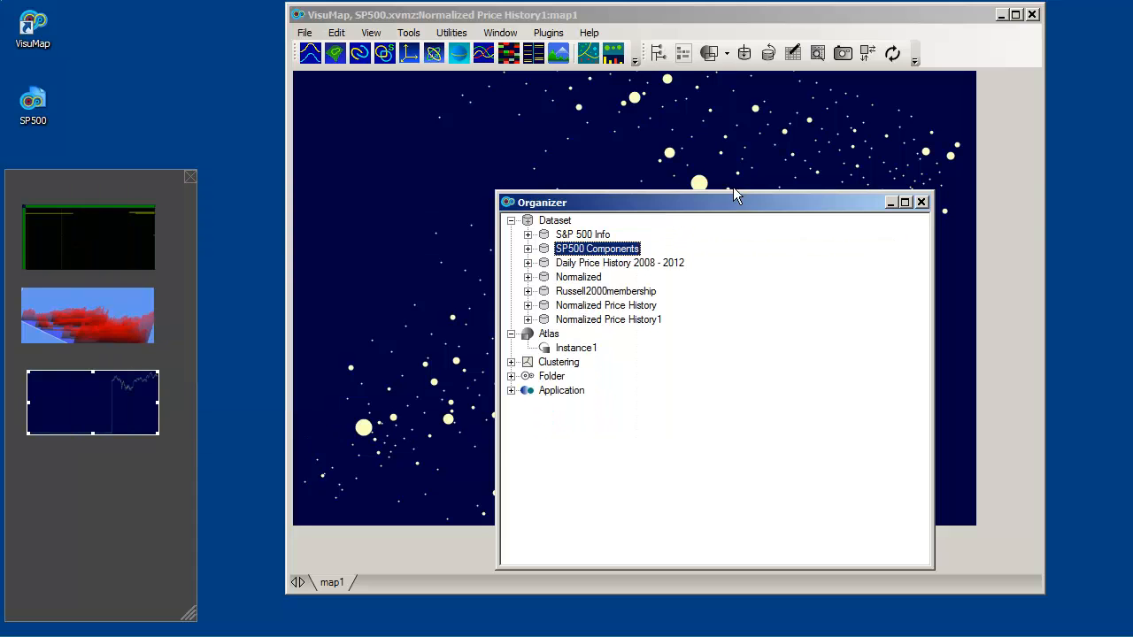
click(921, 202)
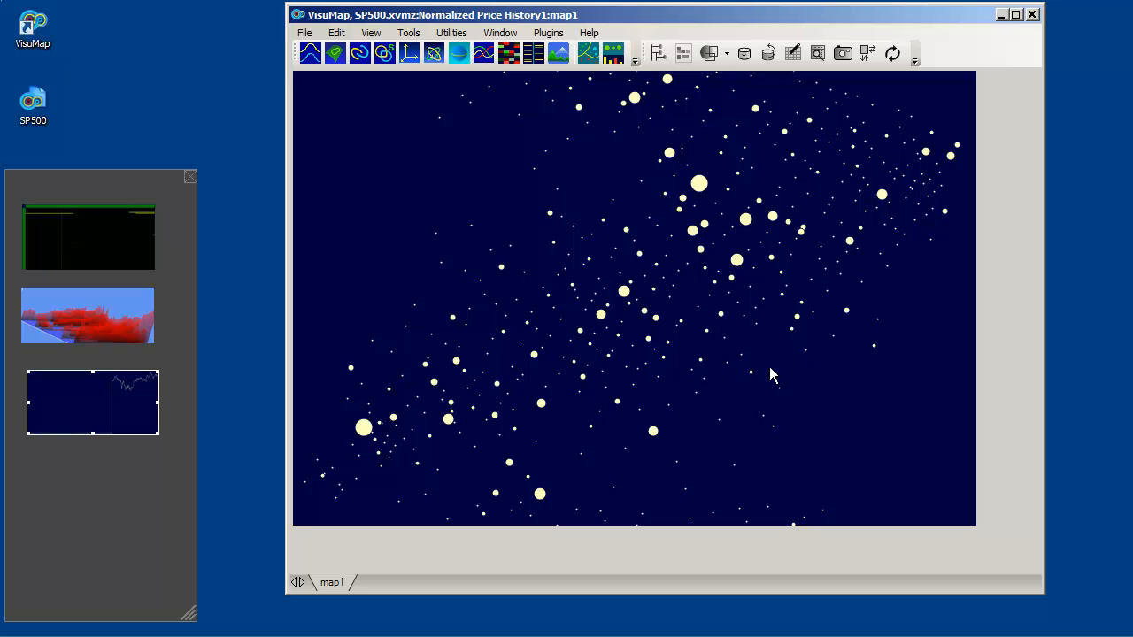
Step: Select twelve large bodies across the map, including AAPL, XOM, GOOG, MSFT, GE and WFC, and show their Ids
click(705, 190)
click(746, 221)
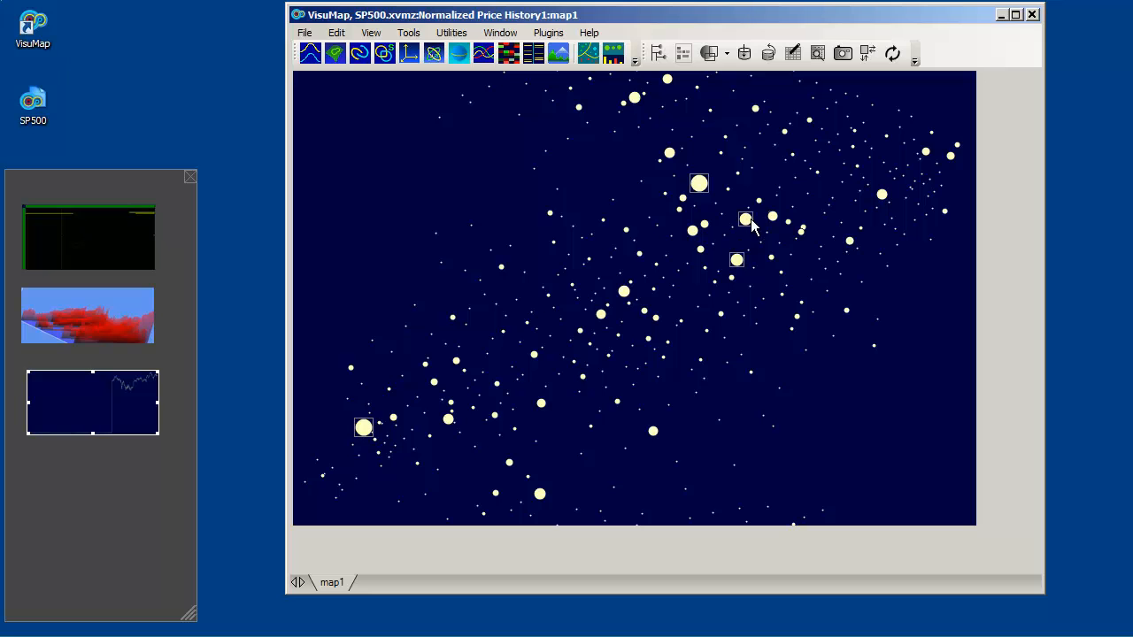
click(883, 196)
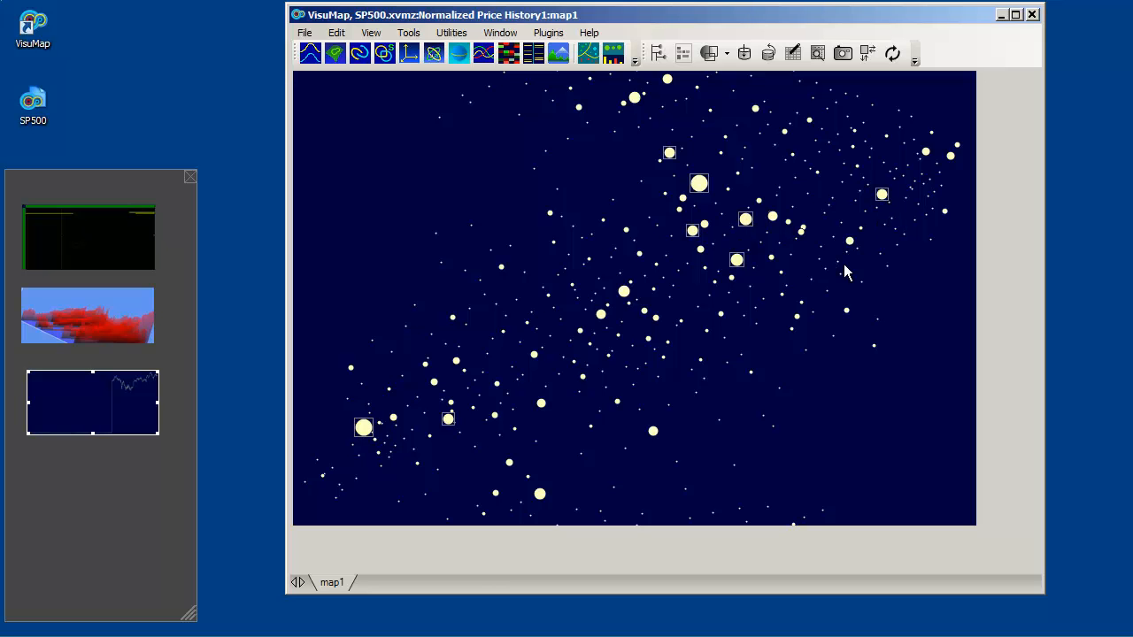
click(655, 434)
right_click(667, 389)
mouse_move(734, 421)
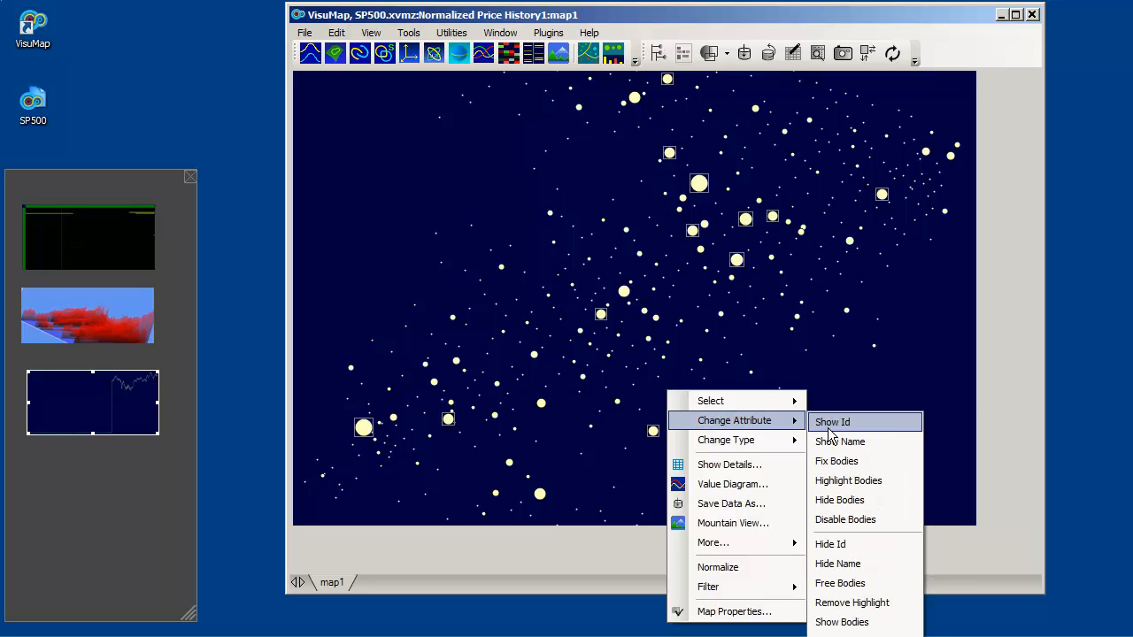
click(832, 424)
click(831, 421)
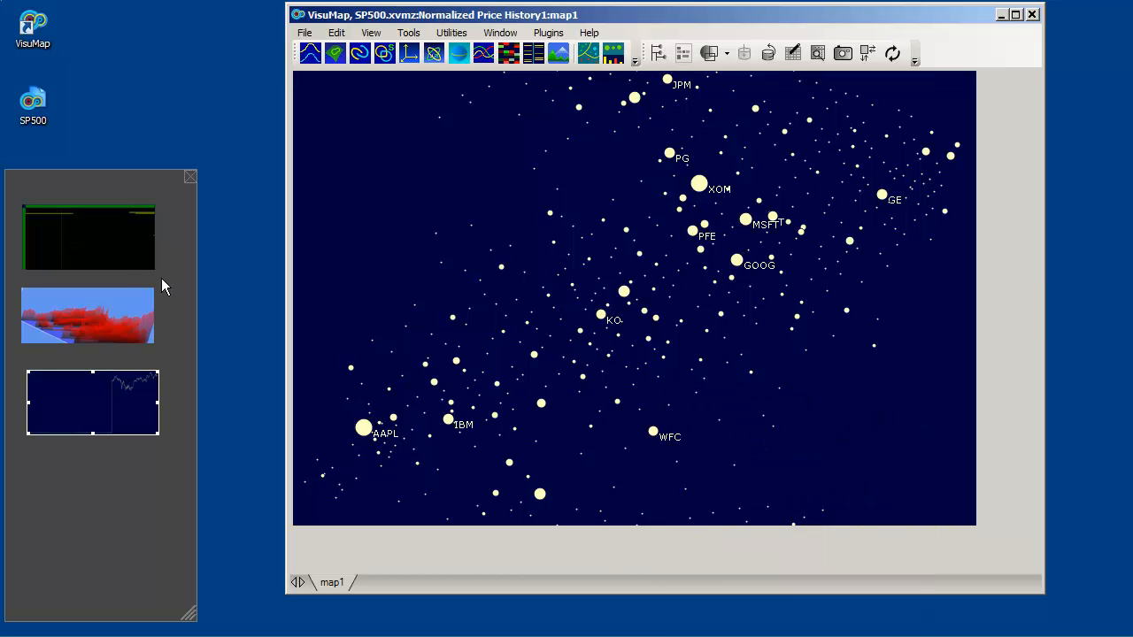
Step: Reopen the captured heat map, Mountain View and value diagram from the atlas to review them, closing each view again
double_click(103, 245)
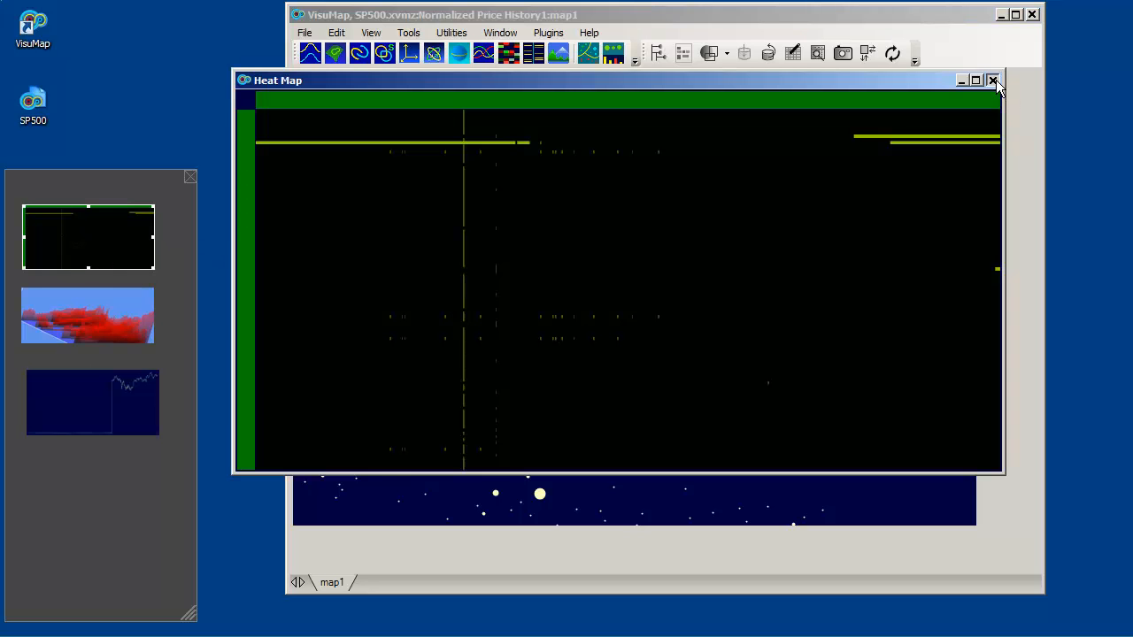
click(993, 81)
click(141, 321)
double_click(141, 322)
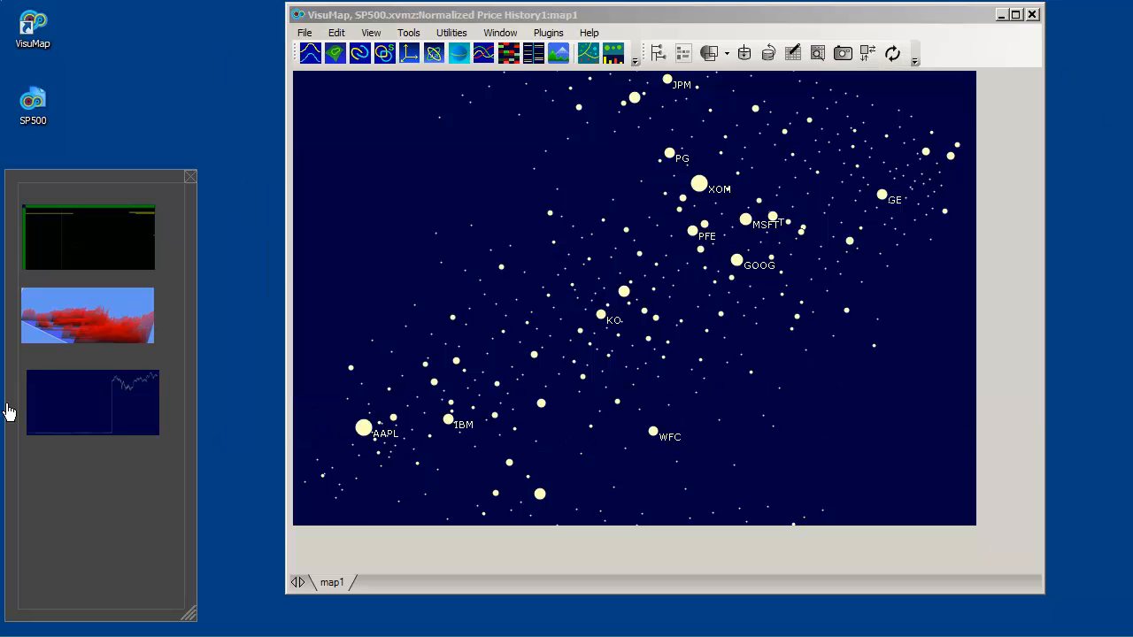
double_click(70, 400)
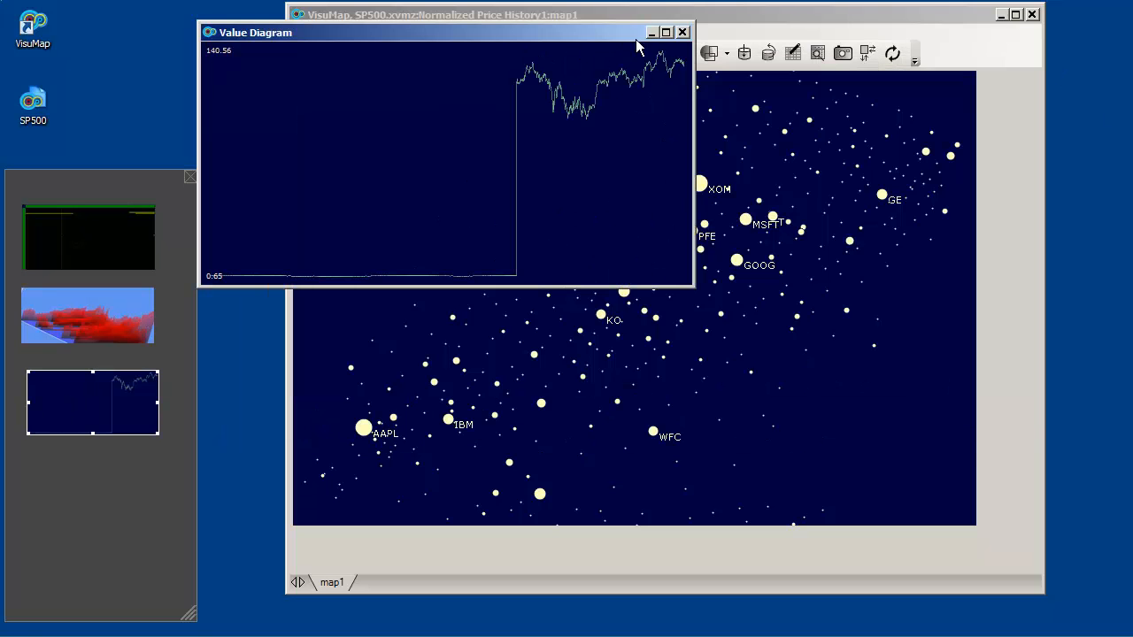
click(682, 32)
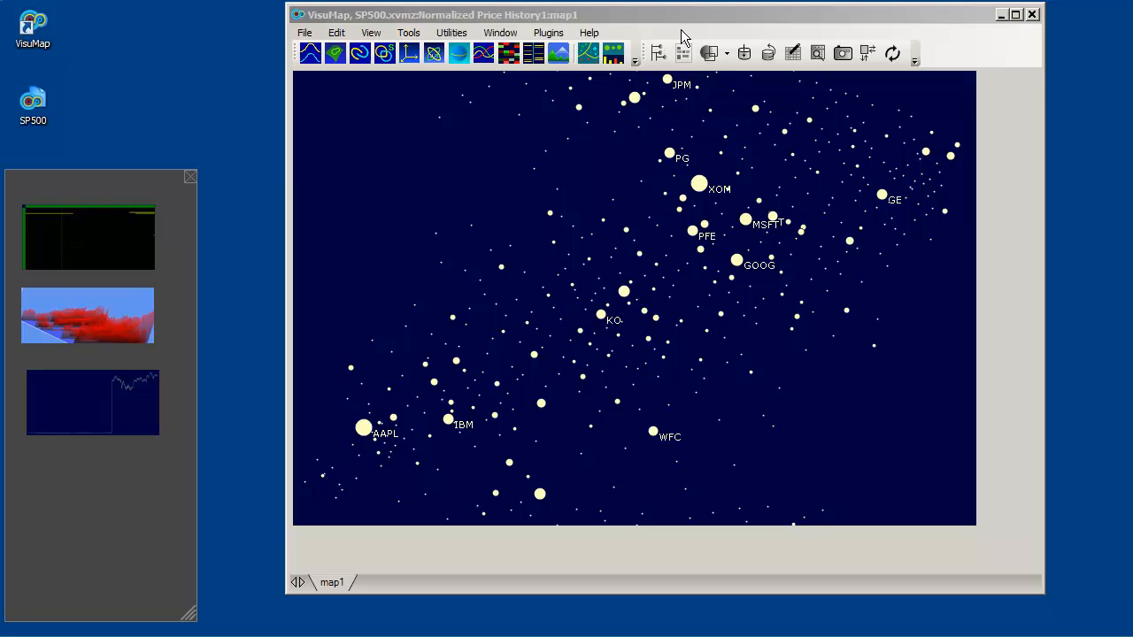
Step: Close the atlas and the VisuMap main window
click(191, 178)
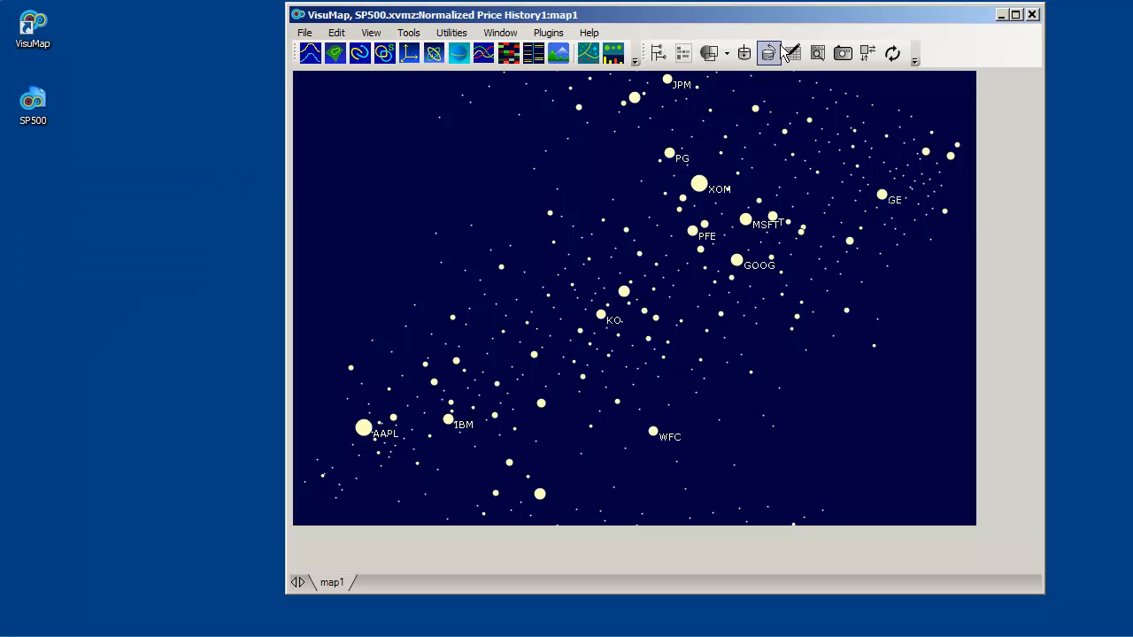
click(1034, 15)
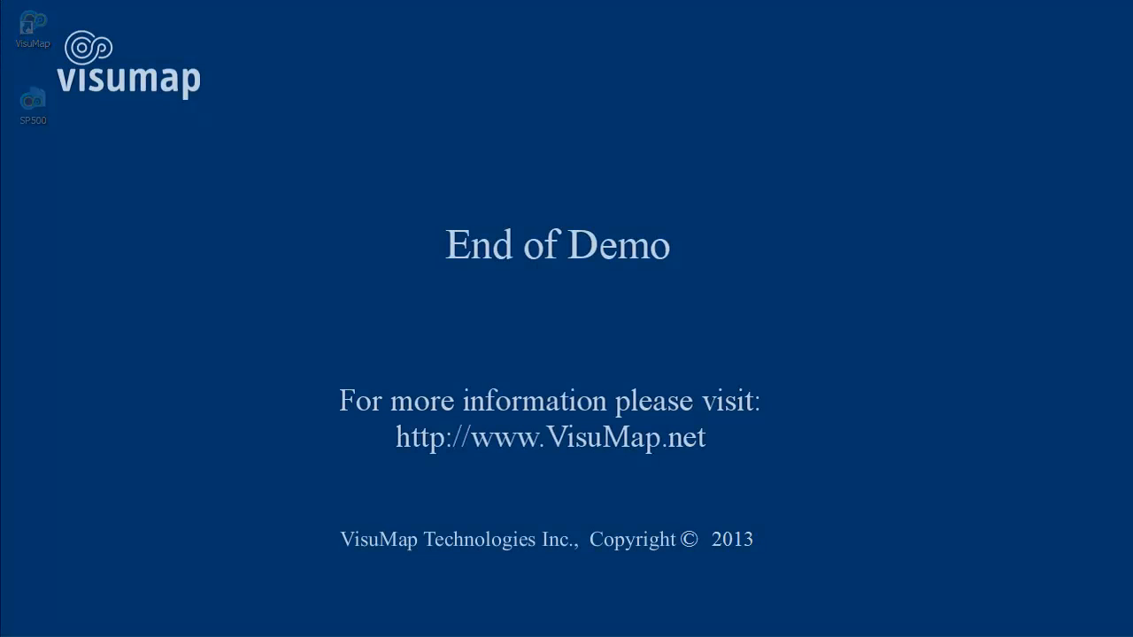